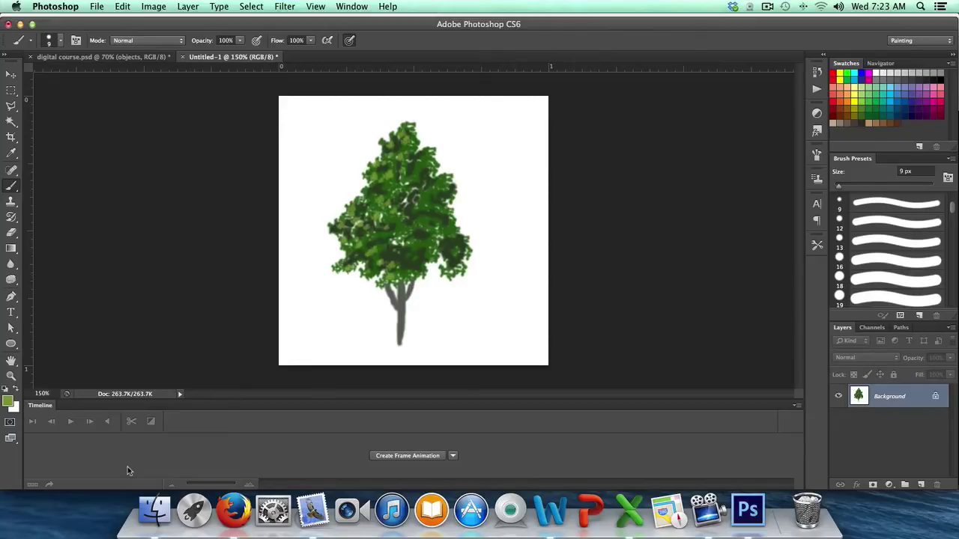
Close the tree document without saving and create a new 300×300 white document
{"action": "left_click", "coordinate": [183, 58]}
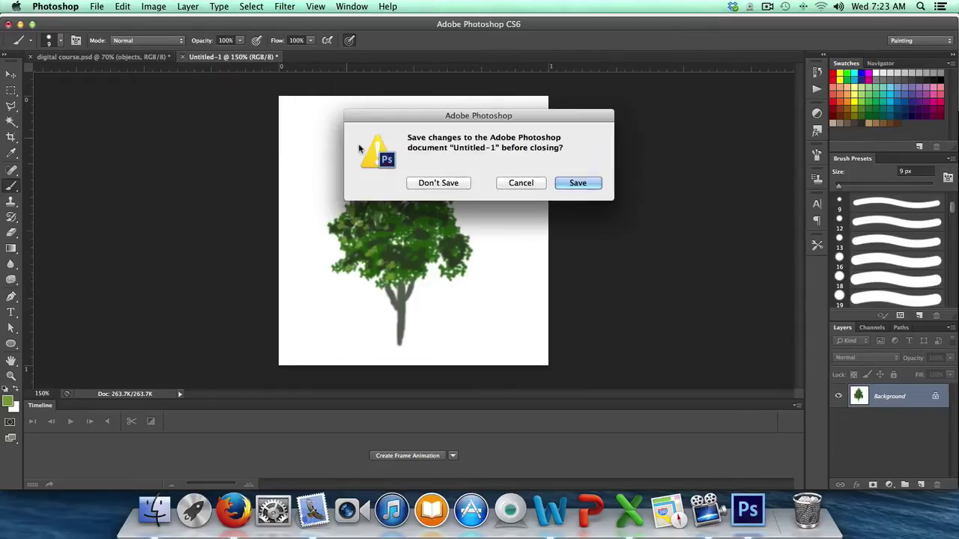
{"action": "left_click", "coordinate": [419, 184]}
{"action": "left_click", "coordinate": [96, 8]}
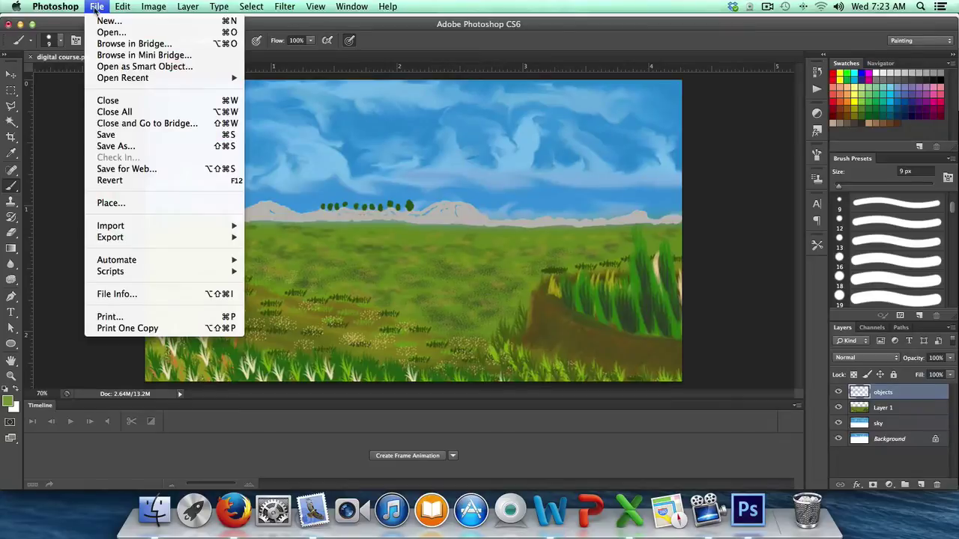
{"action": "left_click", "coordinate": [105, 21]}
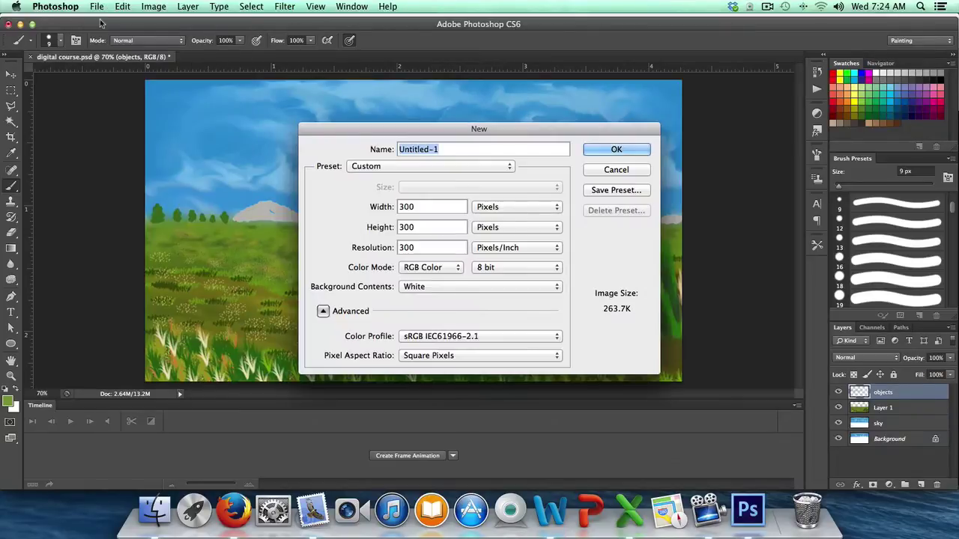
{"action": "left_click", "coordinate": [599, 152]}
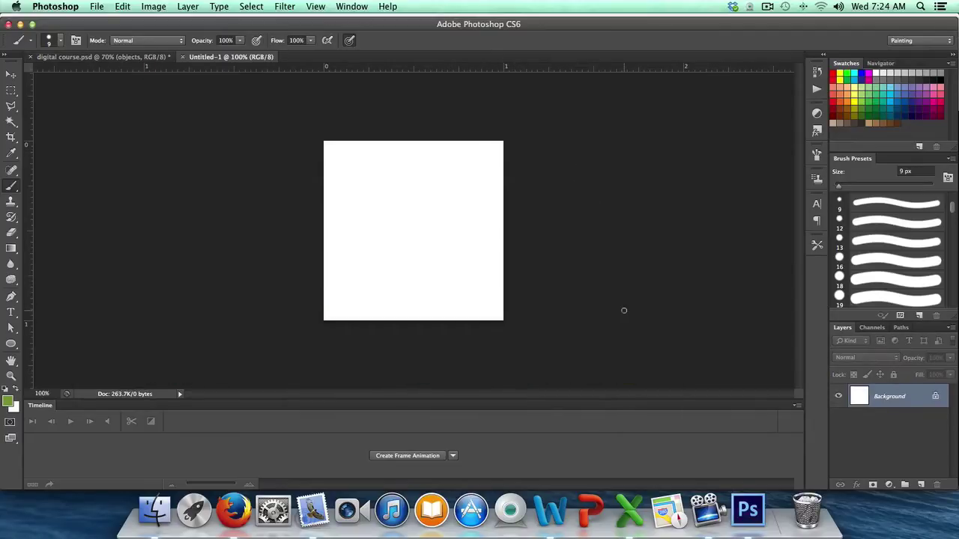
Duplicate the Background layer as Background copy and reset colours to black and white
{"action": "right_click", "coordinate": [885, 401]}
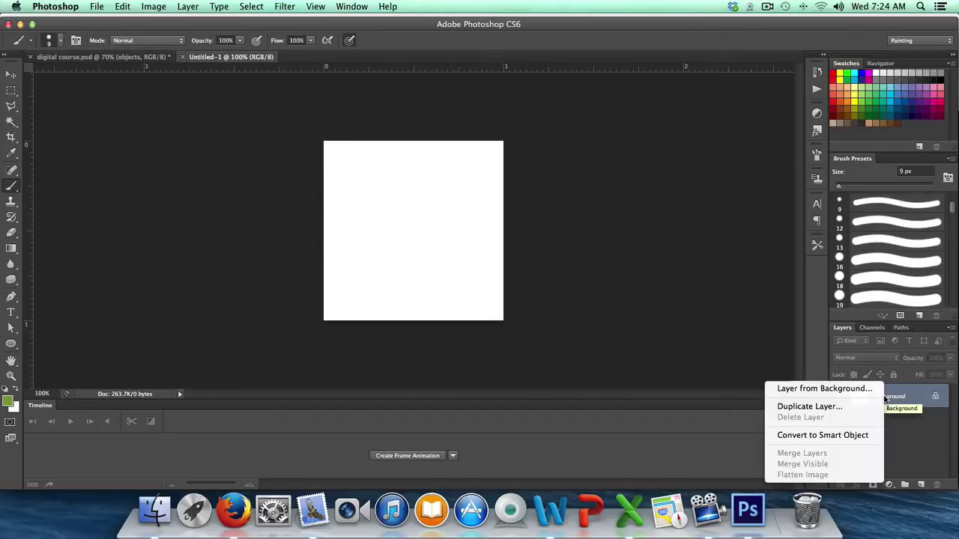
{"action": "left_click", "coordinate": [808, 407]}
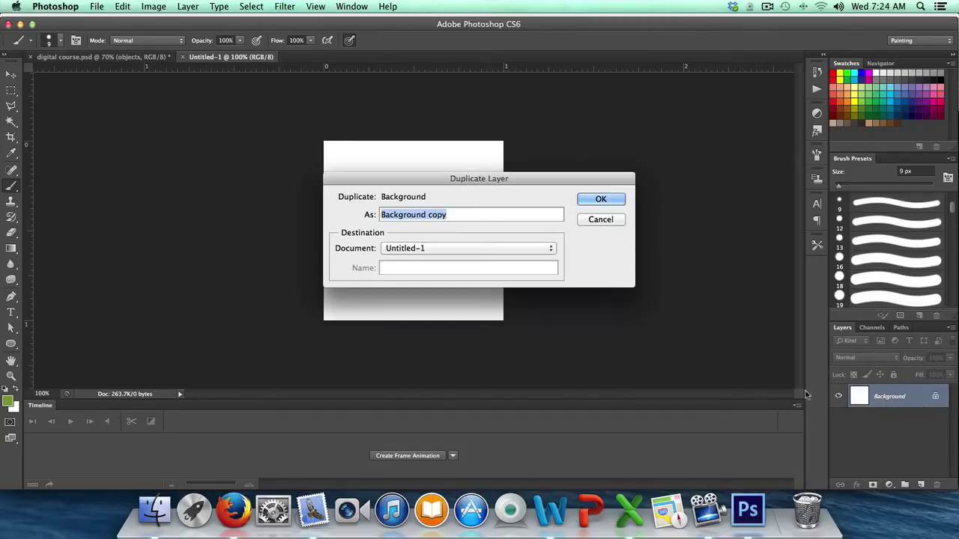
{"action": "left_click", "coordinate": [604, 201]}
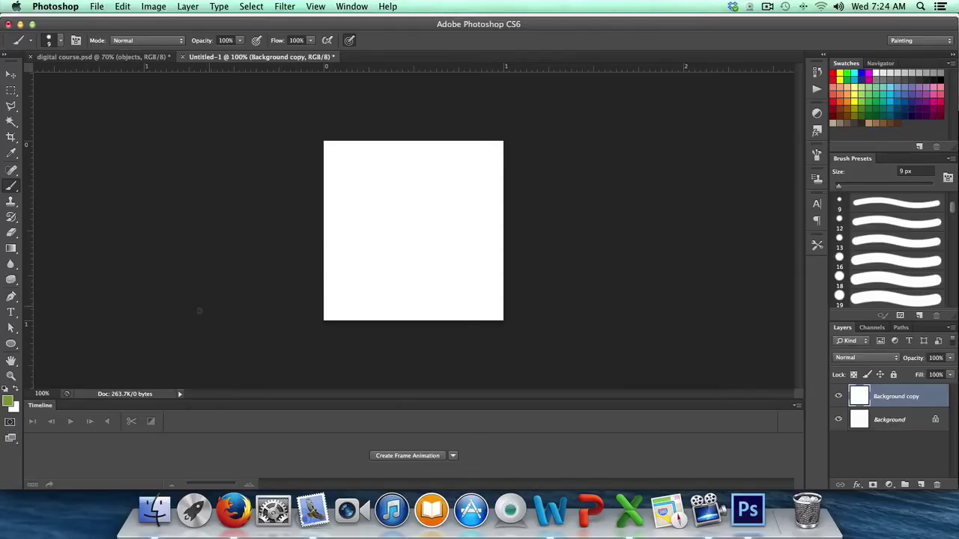
{"action": "left_click", "coordinate": [6, 389]}
Paint a small black leaf clump left of centre on the Background copy layer
{"action": "mouse_move", "coordinate": [389, 224]}
{"action": "left_mouse_down"}
{"action": "mouse_move", "coordinate": [392, 250]}
{"action": "mouse_move", "coordinate": [371, 240]}
{"action": "mouse_move", "coordinate": [370, 252]}
{"action": "mouse_move", "coordinate": [383, 238]}
{"action": "mouse_move", "coordinate": [373, 231]}
{"action": "mouse_move", "coordinate": [381, 239]}
{"action": "mouse_move", "coordinate": [400, 224]}
{"action": "mouse_move", "coordinate": [402, 241]}
{"action": "mouse_move", "coordinate": [393, 242]}
{"action": "mouse_move", "coordinate": [399, 255]}
{"action": "mouse_move", "coordinate": [407, 247]}
{"action": "mouse_move", "coordinate": [389, 251]}
{"action": "mouse_move", "coordinate": [389, 226]}
{"action": "left_mouse_up"}
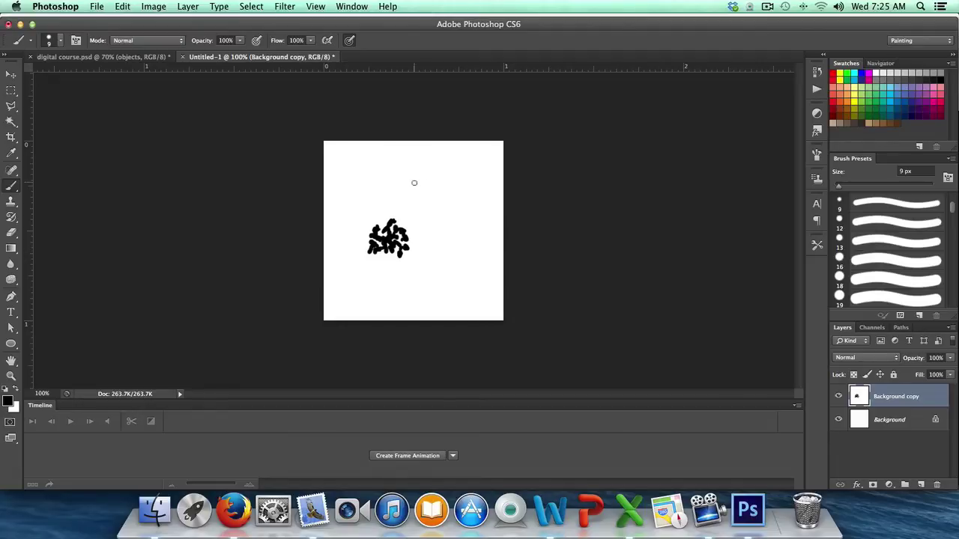
Define the black leaf clump as a brush preset named 'tree3'
{"action": "left_click", "coordinate": [123, 7]}
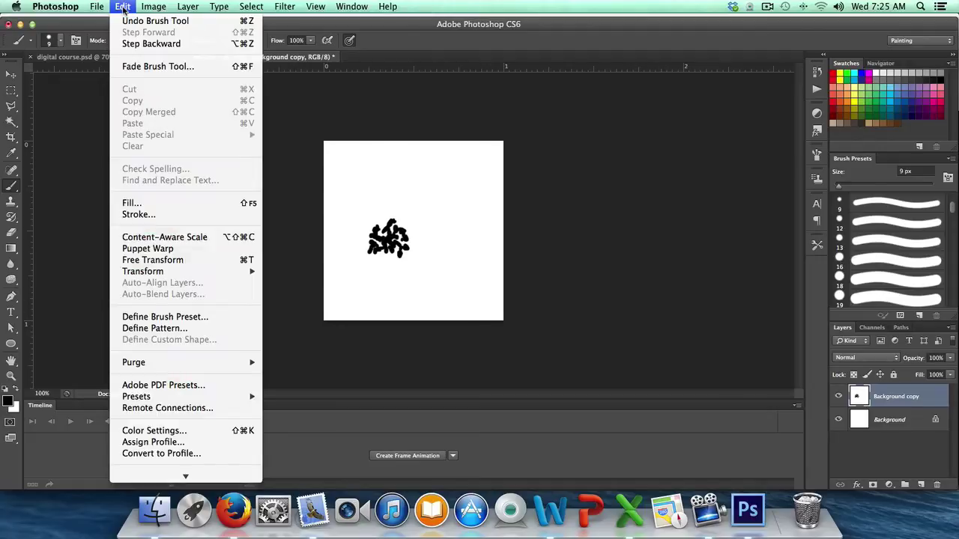
{"action": "left_click", "coordinate": [157, 318]}
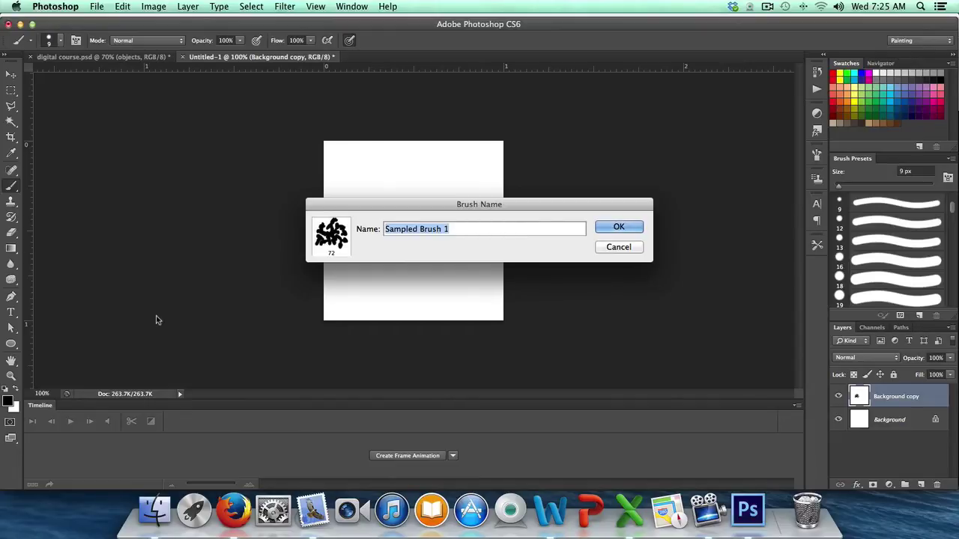
{"action": "type", "text": "tree"}
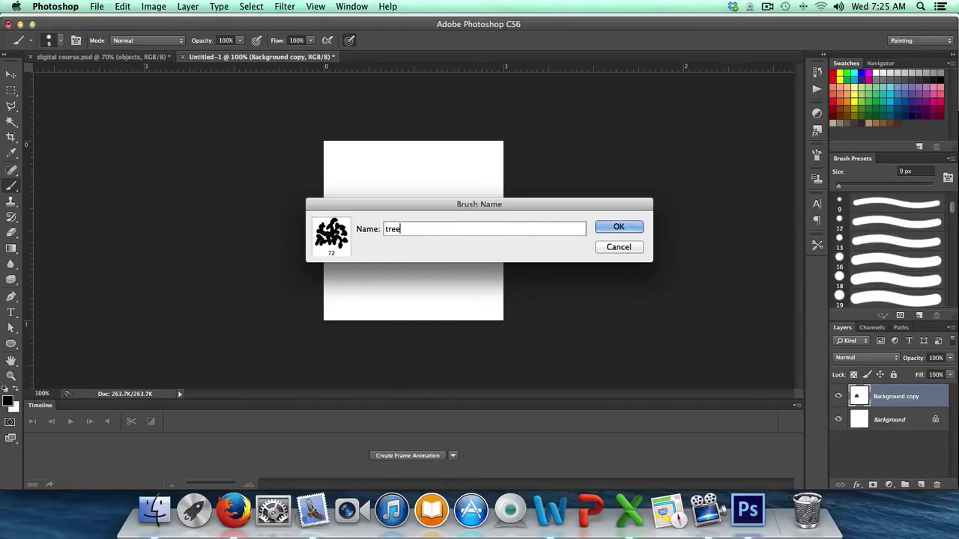
{"action": "type", "text": "3"}
{"action": "left_click", "coordinate": [620, 224]}
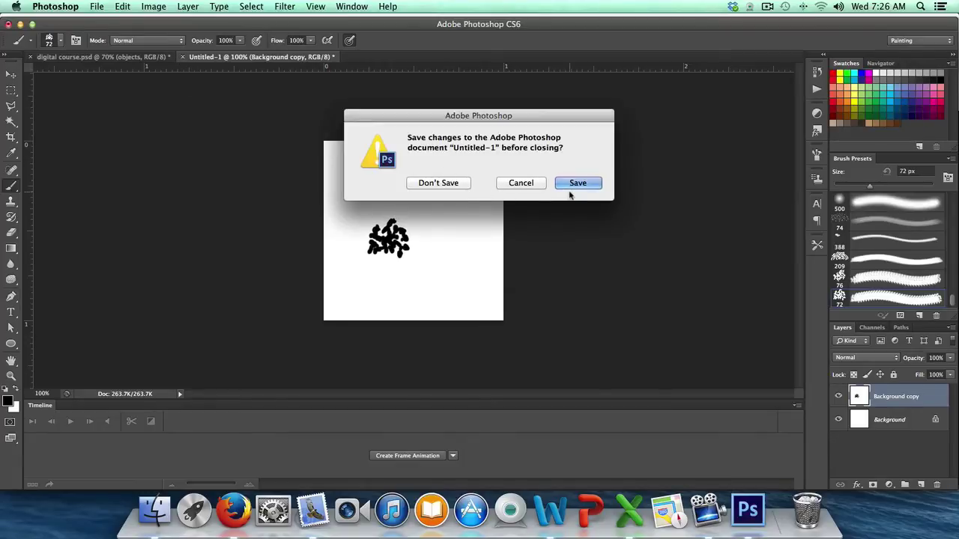
Discard the Untitled-1 sketch and create a new white document 800 px wide by 500 px high
{"action": "left_click", "coordinate": [454, 186]}
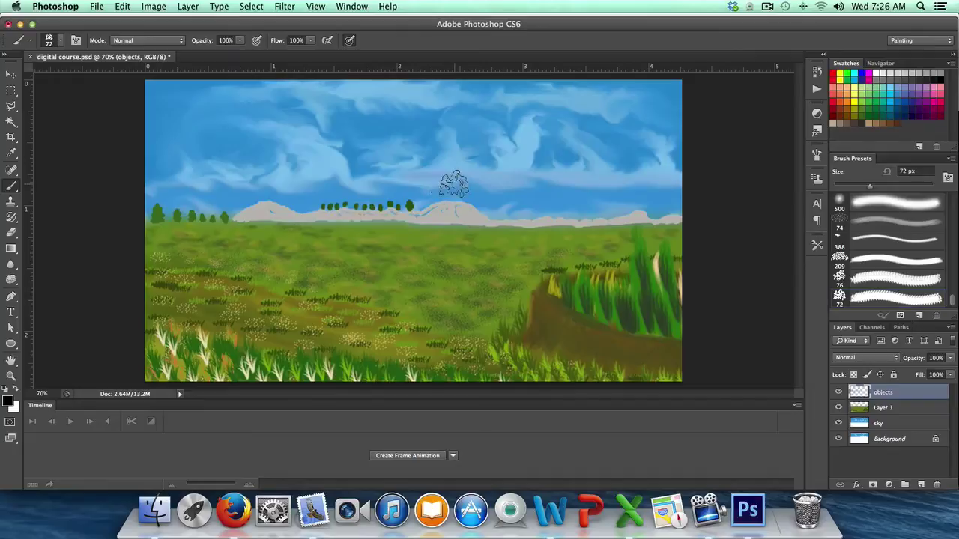
{"action": "left_click", "coordinate": [95, 7]}
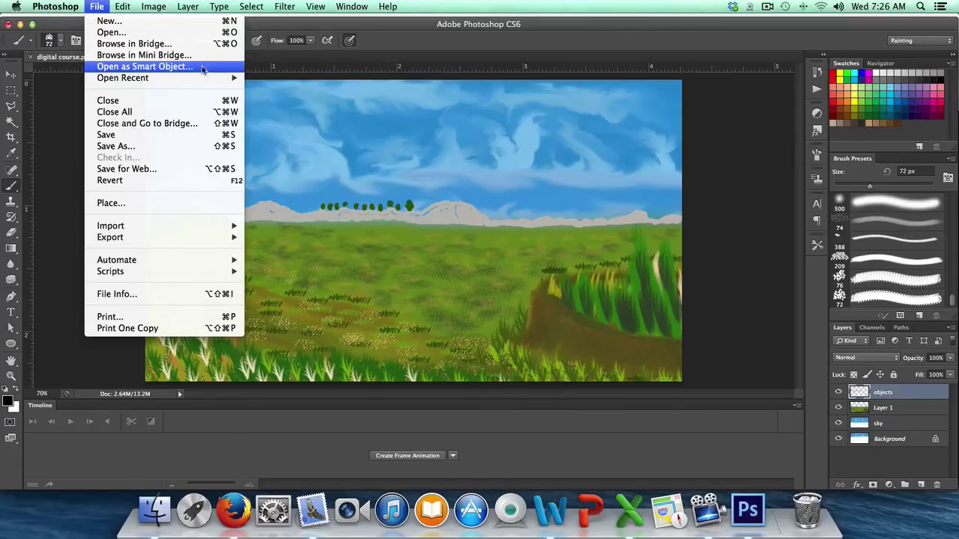
{"action": "mouse_move", "coordinate": [122, 14]}
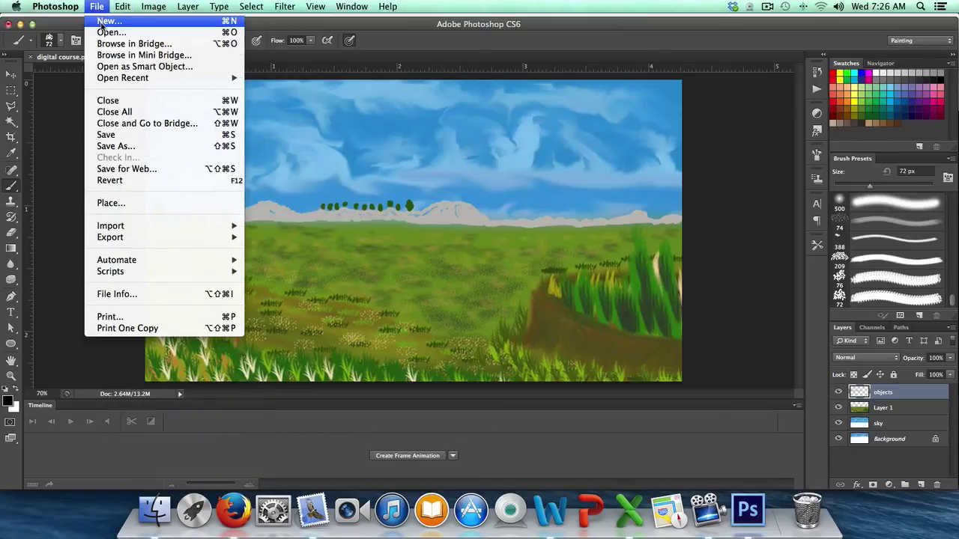
{"action": "left_click", "coordinate": [103, 22]}
{"action": "double_click", "coordinate": [407, 206]}
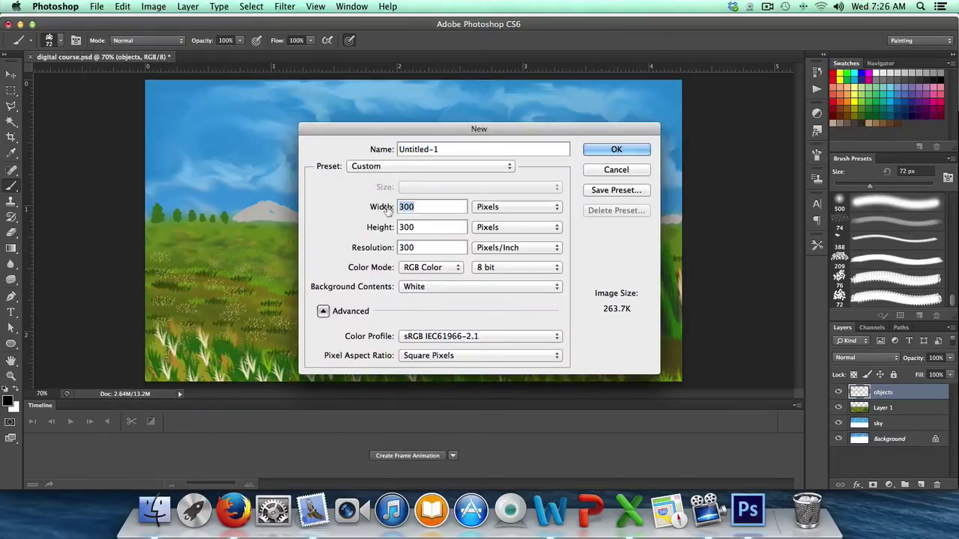
{"action": "type", "text": "8"}
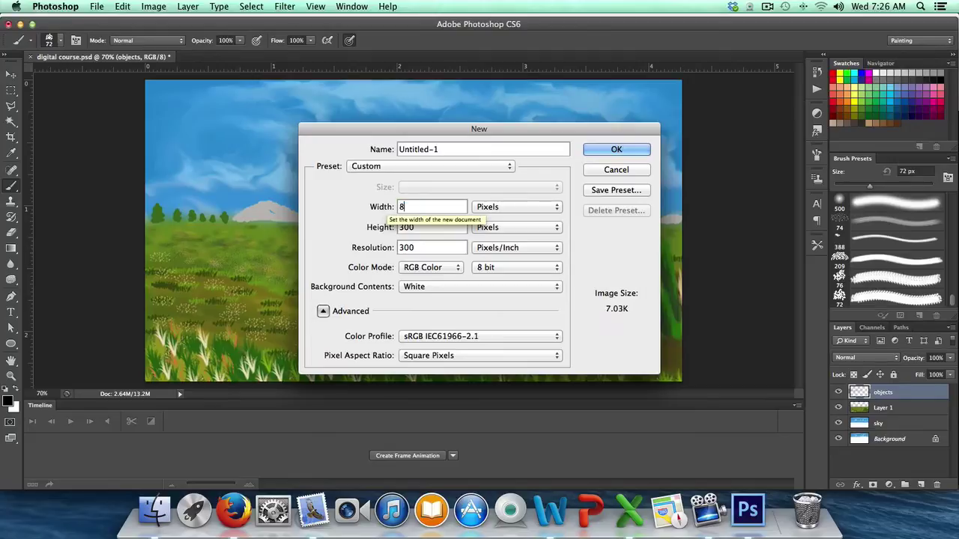
{"action": "type", "text": "00"}
{"action": "key", "text": "Tab"}
{"action": "type", "text": "5"}
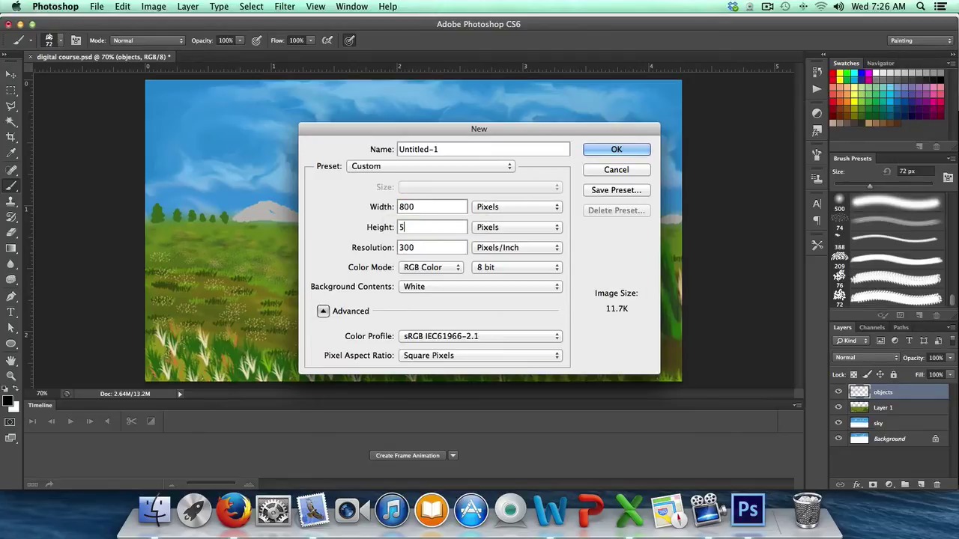
{"action": "type", "text": "00"}
{"action": "left_click", "coordinate": [609, 152]}
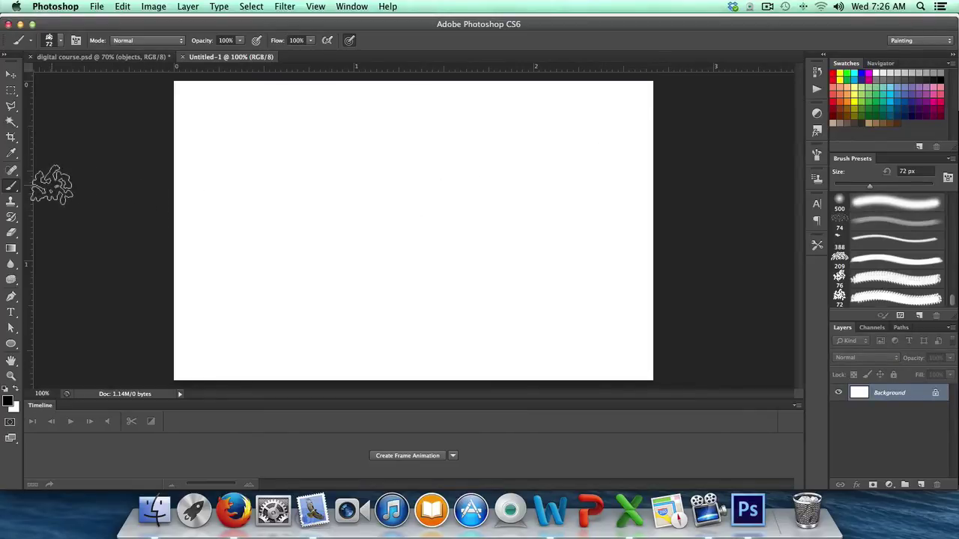
Browse the brush preset picker's list of tips to find the new tree3 brush
{"action": "left_click", "coordinate": [61, 44]}
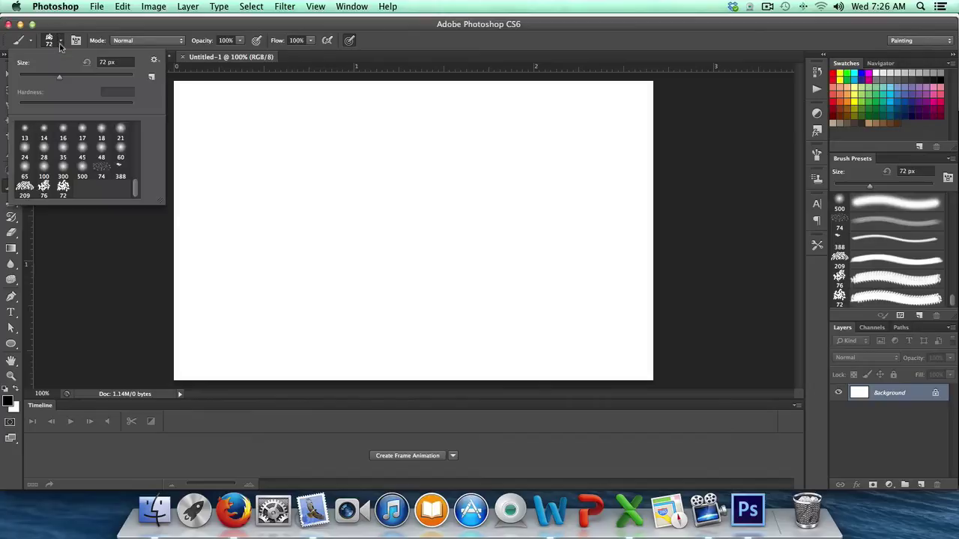
{"action": "mouse_move", "coordinate": [135, 187]}
{"action": "left_mouse_down"}
{"action": "mouse_move", "coordinate": [137, 124]}
{"action": "mouse_move", "coordinate": [135, 188]}
{"action": "left_mouse_up"}
Save the current brush presets to the Brushes folder as the set 'tree3'
{"action": "left_click", "coordinate": [951, 159]}
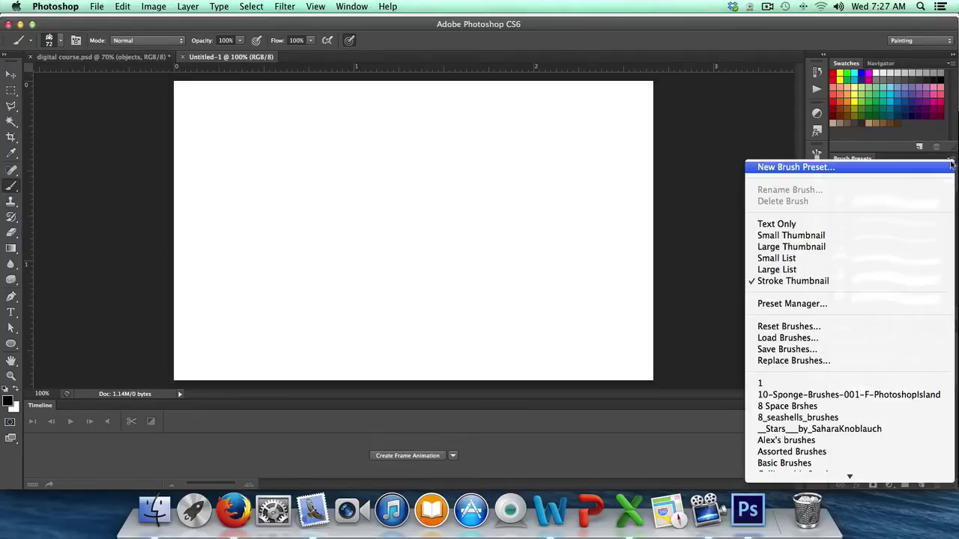
{"action": "left_click", "coordinate": [787, 349]}
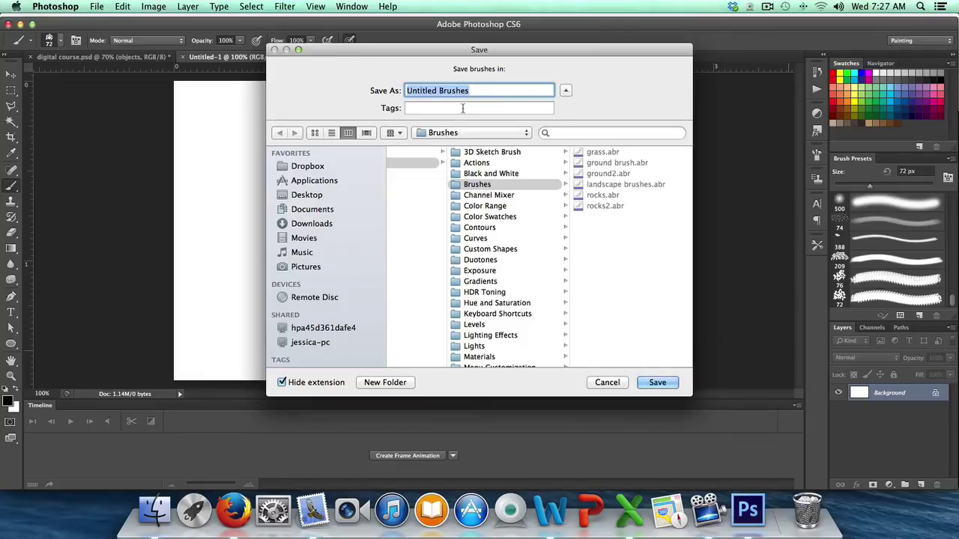
{"action": "type", "text": "tree3"}
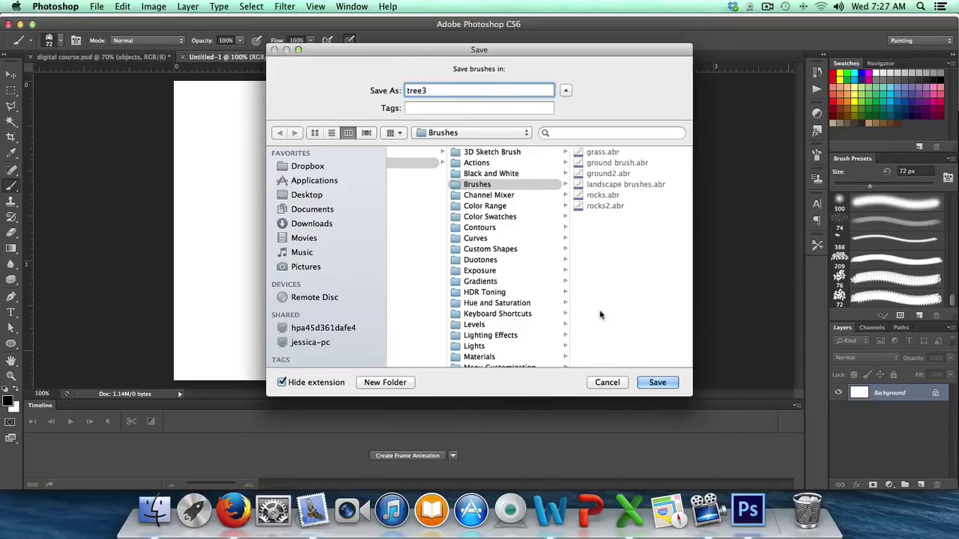
{"action": "left_click", "coordinate": [657, 382]}
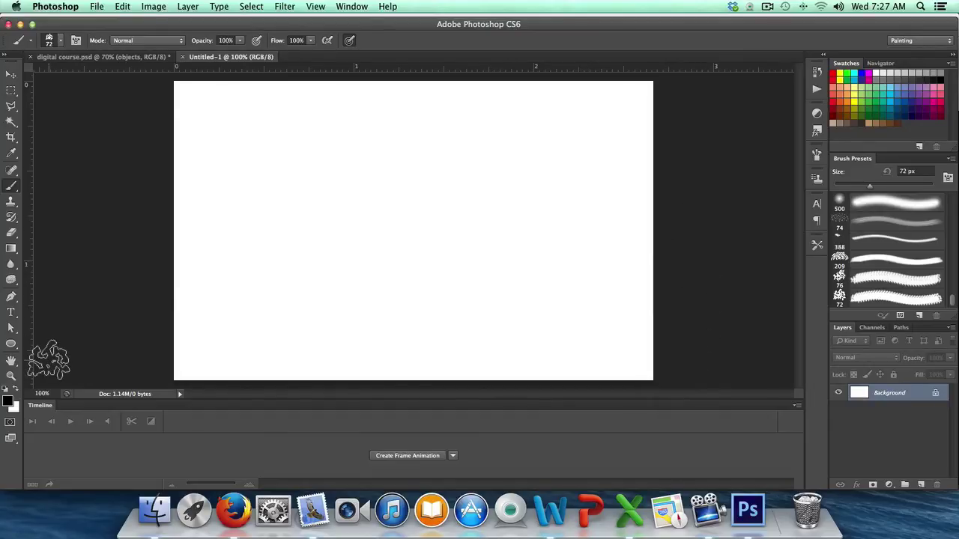
Reduce the tree3 brush size to 55 px
{"action": "left_click", "coordinate": [61, 42]}
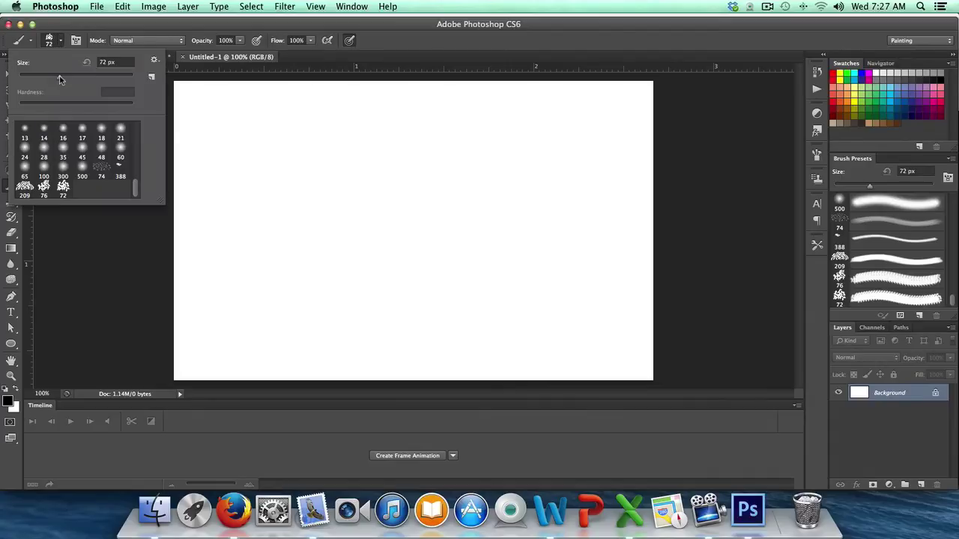
{"action": "left_click_drag", "start_coordinate": [61, 80], "coordinate": [56, 78]}
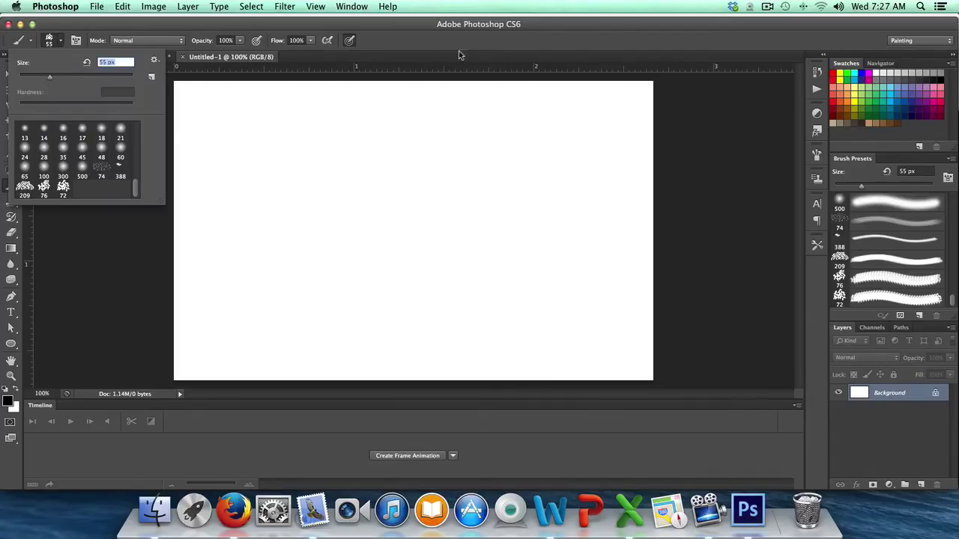
{"action": "left_click", "coordinate": [433, 41]}
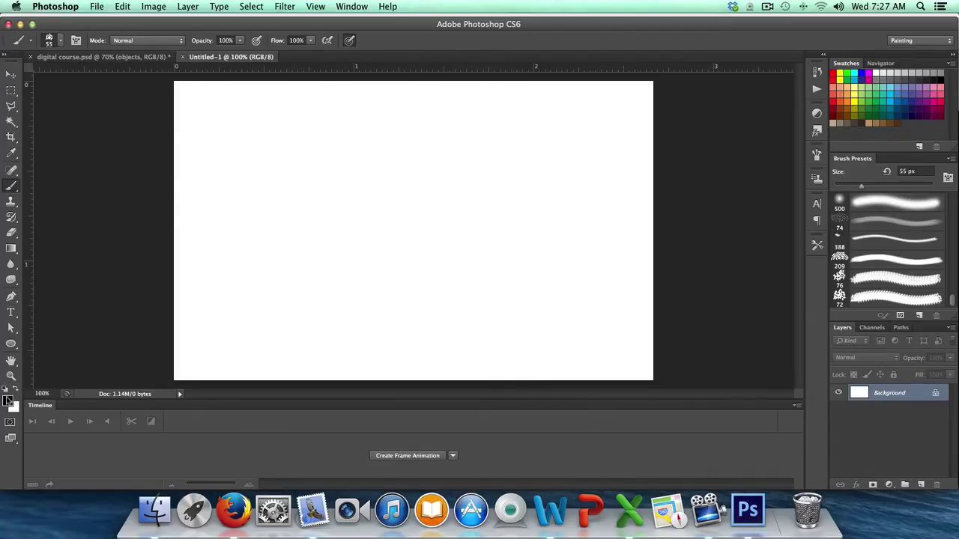
Set the foreground colour to dark green #477519
{"action": "left_click", "coordinate": [9, 402]}
{"action": "left_click", "coordinate": [252, 338]}
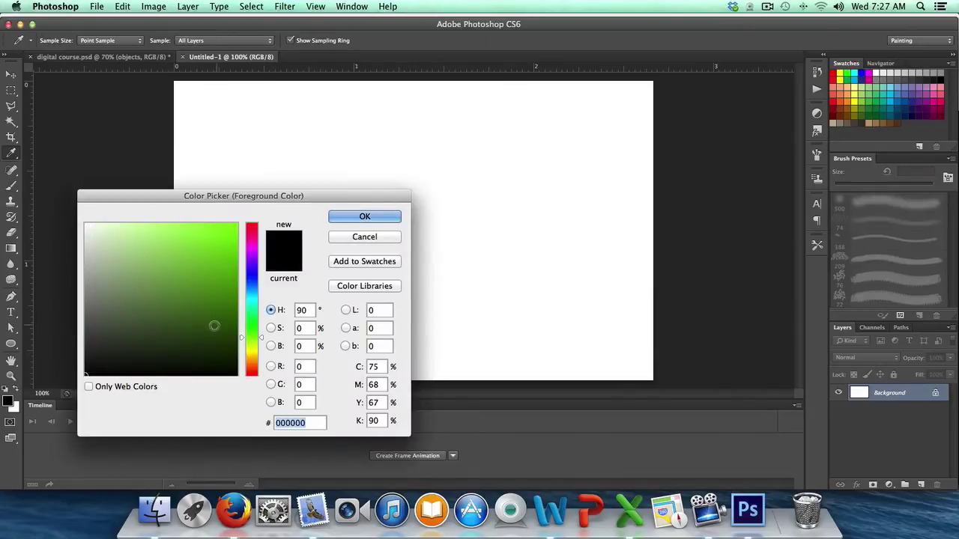
{"action": "left_click", "coordinate": [204, 307]}
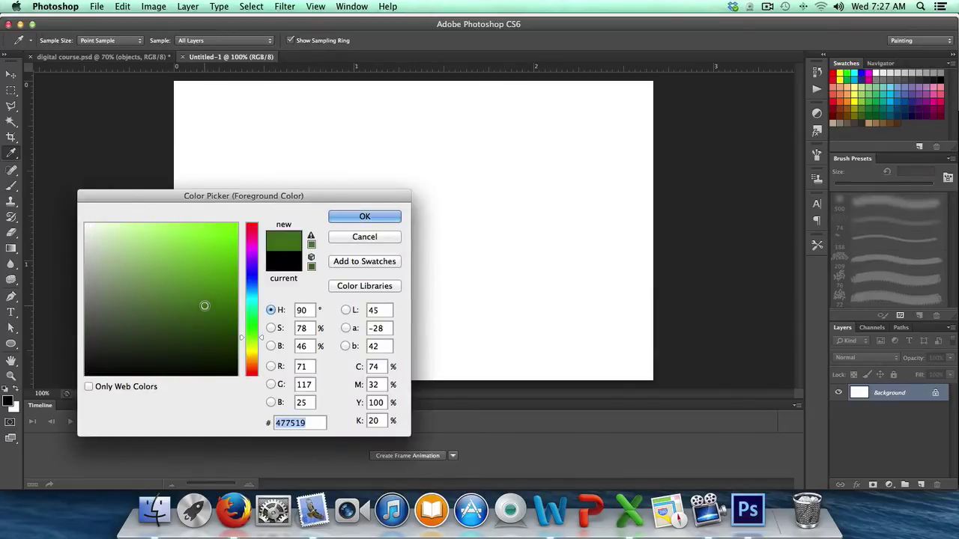
{"action": "left_click", "coordinate": [364, 217]}
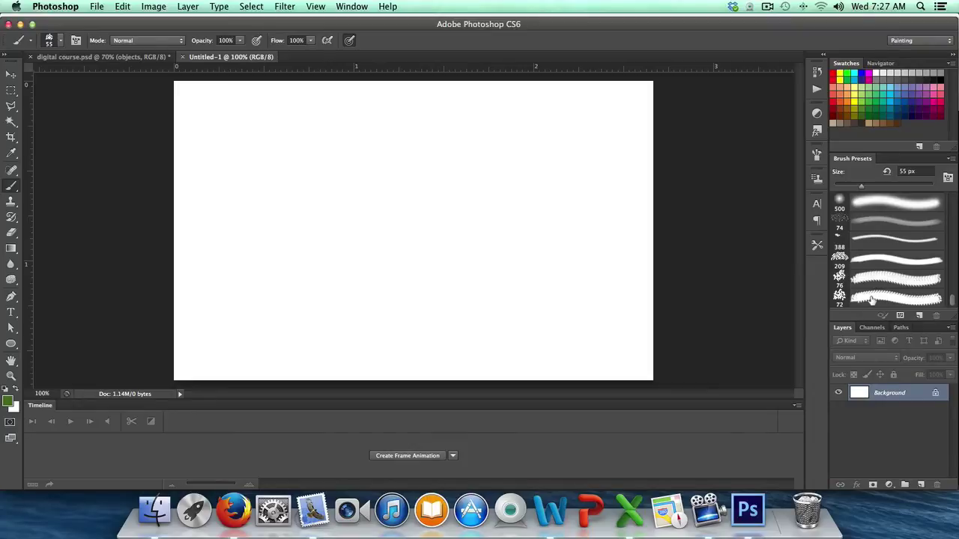
Select the 72 px tree3 preset and show the Brush settings panel
{"action": "left_click", "coordinate": [871, 300]}
{"action": "left_click", "coordinate": [853, 298]}
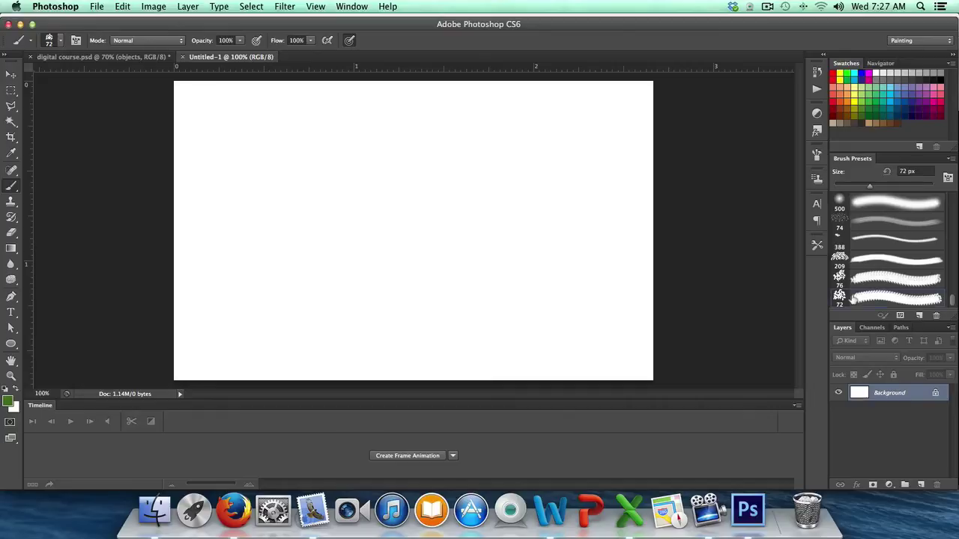
{"action": "left_click", "coordinate": [818, 156]}
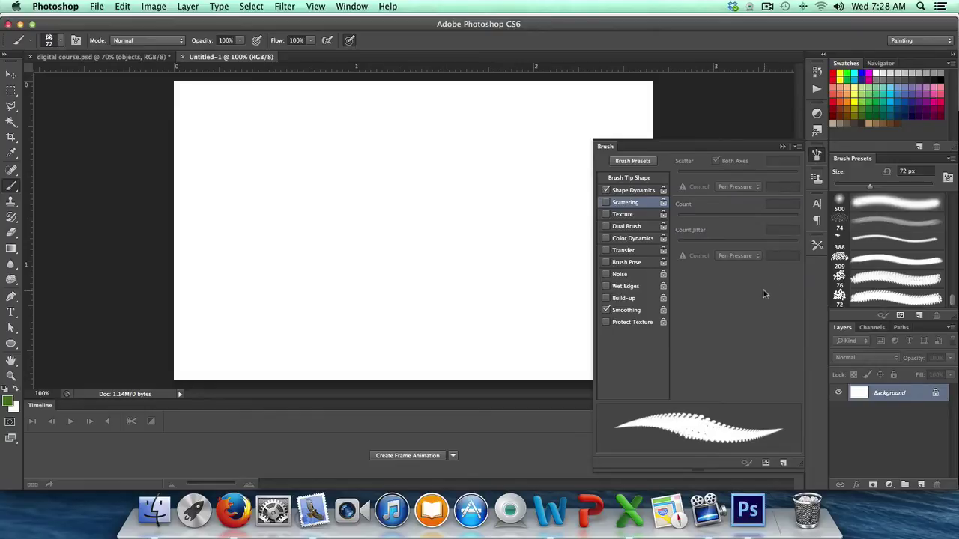
Enable Scattering at 475% on both axes with Count 2 and Count Jitter 40%
{"action": "left_click", "coordinate": [606, 203]}
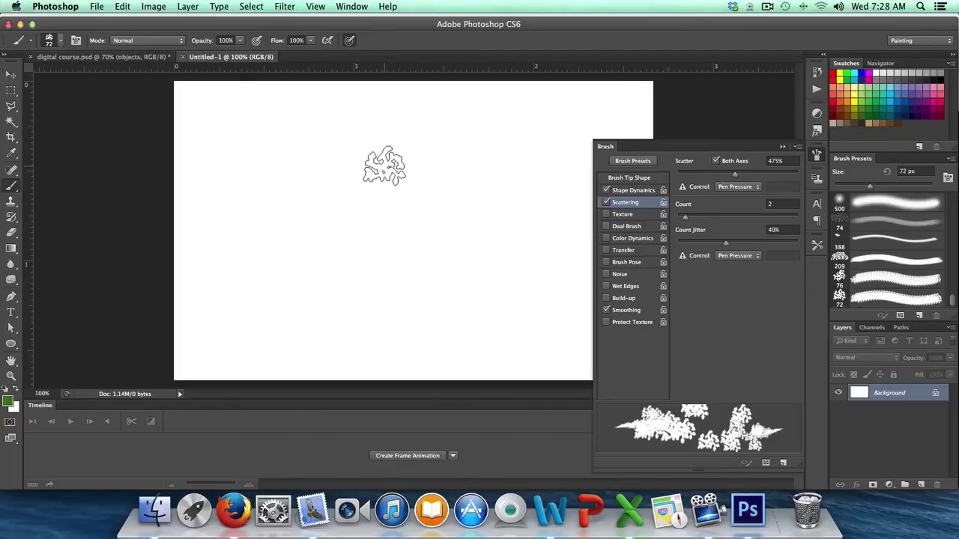
Paint the dark green canopy top, then fill out the lower canopy into a triangle
{"action": "mouse_move", "coordinate": [388, 164]}
{"action": "left_mouse_down"}
{"action": "mouse_move", "coordinate": [416, 182]}
{"action": "mouse_move", "coordinate": [369, 201]}
{"action": "mouse_move", "coordinate": [402, 211]}
{"action": "mouse_move", "coordinate": [373, 196]}
{"action": "mouse_move", "coordinate": [384, 157]}
{"action": "mouse_move", "coordinate": [397, 157]}
{"action": "mouse_move", "coordinate": [416, 188]}
{"action": "mouse_move", "coordinate": [415, 206]}
{"action": "mouse_move", "coordinate": [355, 213]}
{"action": "mouse_move", "coordinate": [355, 244]}
{"action": "mouse_move", "coordinate": [383, 238]}
{"action": "mouse_move", "coordinate": [421, 201]}
{"action": "mouse_move", "coordinate": [432, 246]}
{"action": "mouse_move", "coordinate": [404, 249]}
{"action": "mouse_move", "coordinate": [377, 214]}
{"action": "mouse_move", "coordinate": [407, 222]}
{"action": "mouse_move", "coordinate": [367, 239]}
{"action": "mouse_move", "coordinate": [420, 241]}
{"action": "mouse_move", "coordinate": [427, 228]}
{"action": "mouse_move", "coordinate": [395, 246]}
{"action": "mouse_move", "coordinate": [403, 254]}
{"action": "mouse_move", "coordinate": [382, 246]}
{"action": "mouse_move", "coordinate": [380, 229]}
{"action": "mouse_move", "coordinate": [361, 230]}
{"action": "mouse_move", "coordinate": [393, 199]}
{"action": "mouse_move", "coordinate": [408, 248]}
{"action": "mouse_move", "coordinate": [389, 249]}
{"action": "mouse_move", "coordinate": [425, 238]}
{"action": "mouse_move", "coordinate": [428, 210]}
{"action": "mouse_move", "coordinate": [367, 231]}
{"action": "mouse_move", "coordinate": [343, 225]}
{"action": "mouse_move", "coordinate": [337, 253]}
{"action": "mouse_move", "coordinate": [343, 241]}
{"action": "mouse_move", "coordinate": [332, 235]}
{"action": "mouse_move", "coordinate": [353, 203]}
{"action": "mouse_move", "coordinate": [386, 196]}
{"action": "mouse_move", "coordinate": [411, 257]}
{"action": "mouse_move", "coordinate": [374, 264]}
{"action": "mouse_move", "coordinate": [427, 257]}
{"action": "mouse_move", "coordinate": [454, 265]}
{"action": "mouse_move", "coordinate": [332, 263]}
{"action": "mouse_move", "coordinate": [348, 259]}
{"action": "mouse_move", "coordinate": [333, 252]}
{"action": "mouse_move", "coordinate": [336, 217]}
{"action": "mouse_move", "coordinate": [352, 204]}
{"action": "mouse_move", "coordinate": [333, 240]}
{"action": "mouse_move", "coordinate": [353, 256]}
{"action": "mouse_move", "coordinate": [406, 262]}
{"action": "mouse_move", "coordinate": [371, 271]}
{"action": "mouse_move", "coordinate": [433, 273]}
{"action": "mouse_move", "coordinate": [423, 221]}
{"action": "mouse_move", "coordinate": [397, 199]}
{"action": "mouse_move", "coordinate": [392, 150]}
{"action": "mouse_move", "coordinate": [416, 169]}
{"action": "mouse_move", "coordinate": [426, 200]}
{"action": "mouse_move", "coordinate": [408, 221]}
{"action": "mouse_move", "coordinate": [356, 224]}
{"action": "mouse_move", "coordinate": [337, 262]}
{"action": "mouse_move", "coordinate": [346, 290]}
{"action": "mouse_move", "coordinate": [313, 275]}
{"action": "mouse_move", "coordinate": [453, 279]}
{"action": "mouse_move", "coordinate": [399, 294]}
{"action": "mouse_move", "coordinate": [322, 292]}
{"action": "mouse_move", "coordinate": [370, 291]}
{"action": "mouse_move", "coordinate": [416, 274]}
{"action": "mouse_move", "coordinate": [409, 282]}
{"action": "mouse_move", "coordinate": [437, 281]}
{"action": "mouse_move", "coordinate": [423, 255]}
{"action": "mouse_move", "coordinate": [413, 275]}
{"action": "mouse_move", "coordinate": [368, 287]}
{"action": "mouse_move", "coordinate": [389, 297]}
{"action": "mouse_move", "coordinate": [422, 289]}
{"action": "mouse_move", "coordinate": [370, 292]}
{"action": "mouse_move", "coordinate": [393, 243]}
{"action": "mouse_move", "coordinate": [423, 247]}
{"action": "left_mouse_up"}
{"action": "mouse_move", "coordinate": [390, 214]}
{"action": "left_mouse_down"}
{"action": "mouse_move", "coordinate": [409, 306]}
{"action": "mouse_move", "coordinate": [432, 300]}
{"action": "mouse_move", "coordinate": [367, 304]}
{"action": "mouse_move", "coordinate": [420, 288]}
{"action": "mouse_move", "coordinate": [468, 287]}
{"action": "mouse_move", "coordinate": [409, 310]}
{"action": "mouse_move", "coordinate": [371, 295]}
{"action": "mouse_move", "coordinate": [348, 307]}
{"action": "mouse_move", "coordinate": [400, 281]}
{"action": "left_mouse_up"}
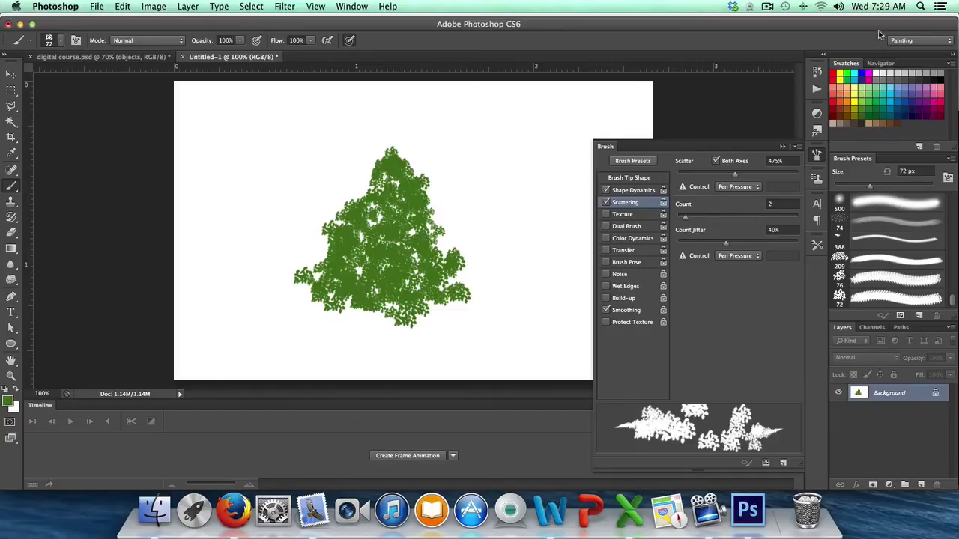
Collapse the Brush panel into the dock so only the dark green canopy shows
{"action": "left_click", "coordinate": [782, 148]}
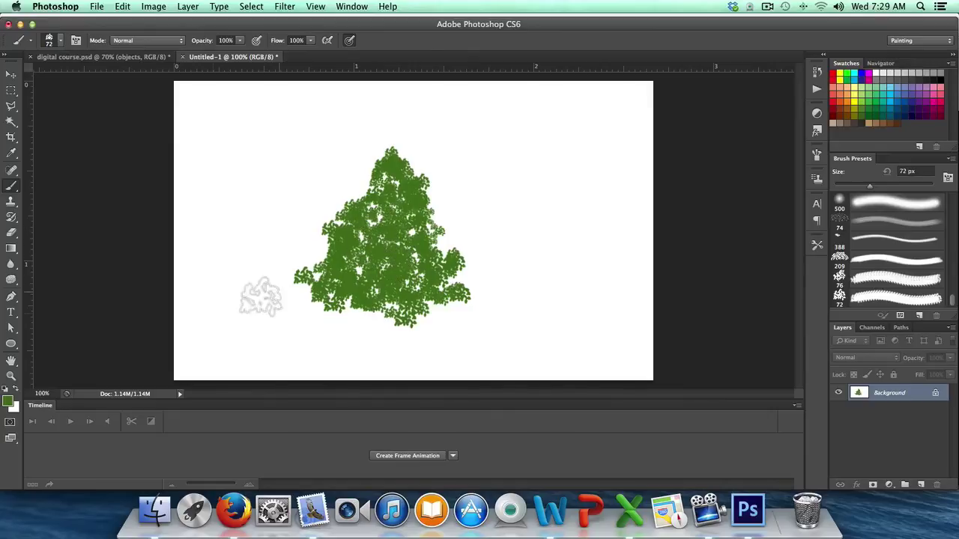
Set a darker green foreground colour and reduce the foliage brush to 40 px
{"action": "left_click", "coordinate": [9, 402]}
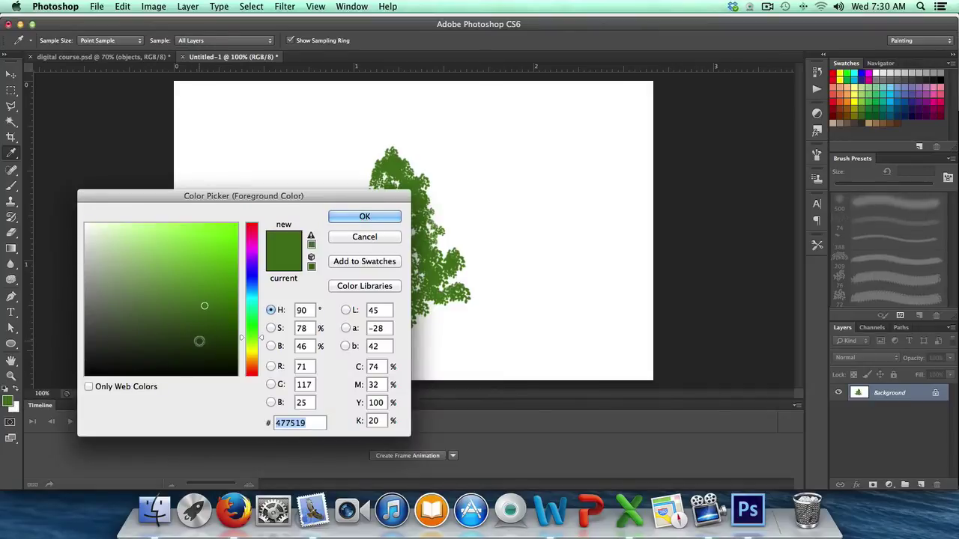
{"action": "left_click", "coordinate": [341, 217]}
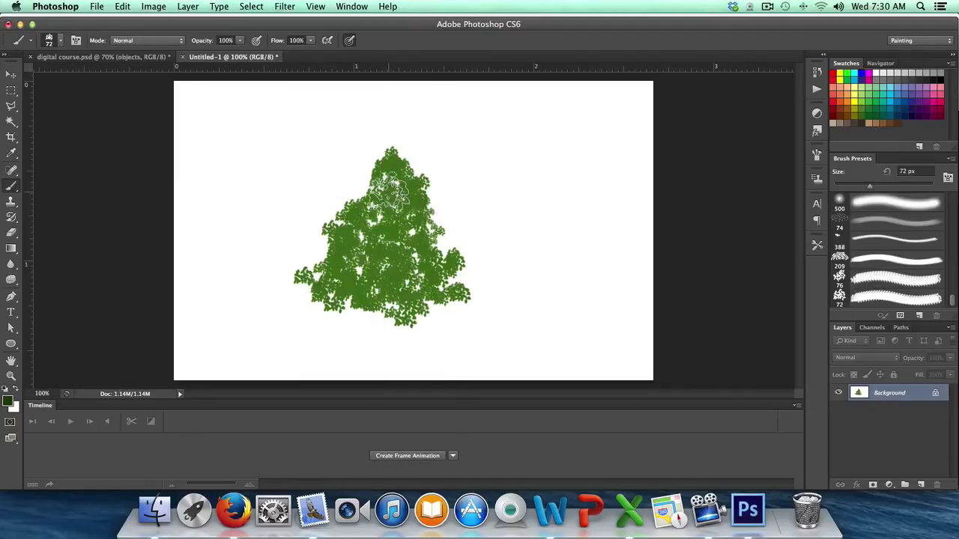
{"action": "left_click", "coordinate": [62, 43]}
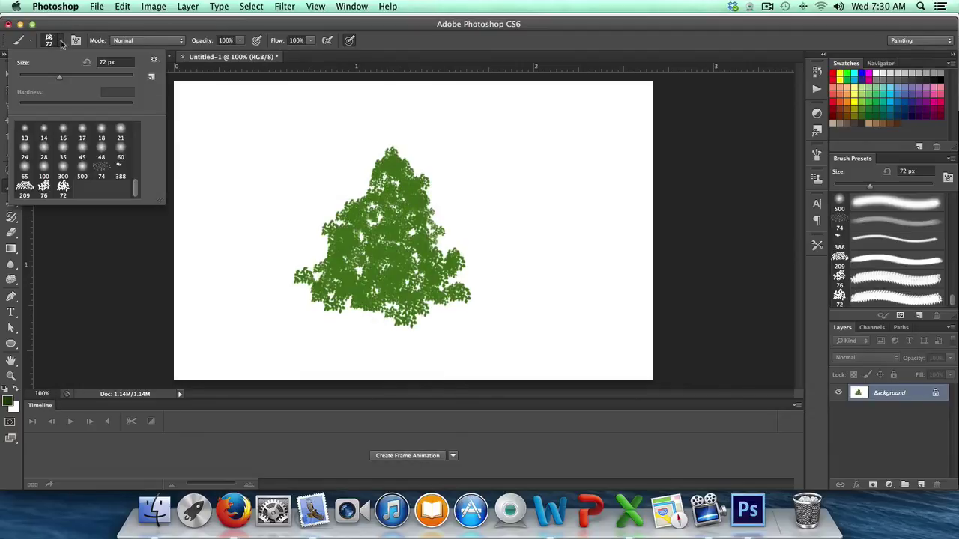
{"action": "left_click_drag", "start_coordinate": [60, 80], "coordinate": [51, 78]}
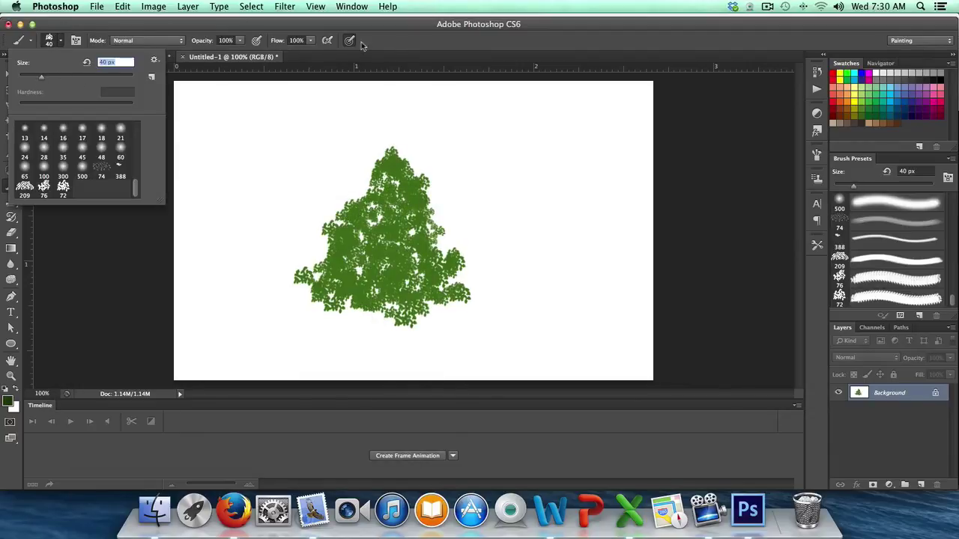
{"action": "key", "text": "Return"}
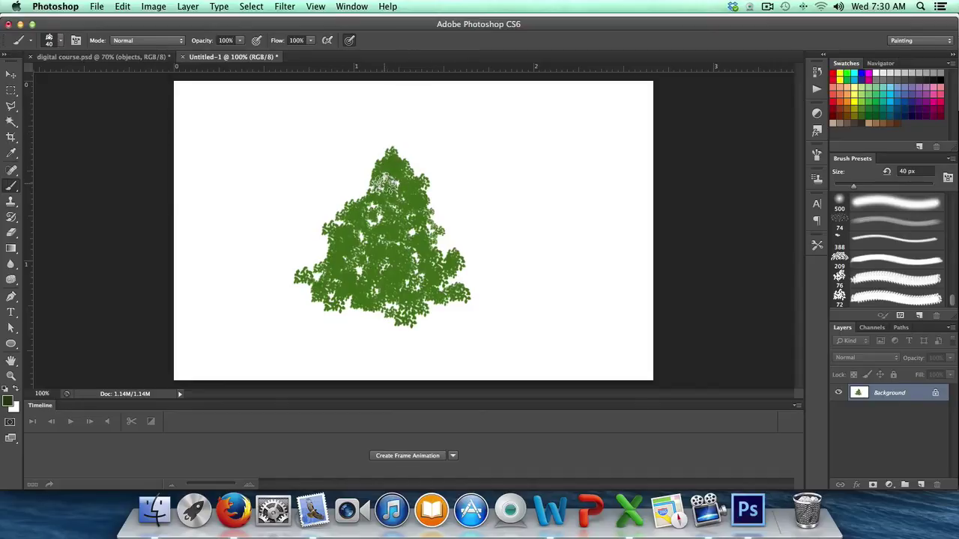
Paint darker green leaf shading through the canopy's centre, lower edge and lower-left side
{"action": "mouse_move", "coordinate": [382, 185]}
{"action": "left_mouse_down"}
{"action": "mouse_move", "coordinate": [376, 209]}
{"action": "mouse_move", "coordinate": [351, 235]}
{"action": "mouse_move", "coordinate": [336, 224]}
{"action": "mouse_move", "coordinate": [337, 259]}
{"action": "mouse_move", "coordinate": [308, 279]}
{"action": "mouse_move", "coordinate": [320, 296]}
{"action": "mouse_move", "coordinate": [341, 287]}
{"action": "mouse_move", "coordinate": [352, 298]}
{"action": "mouse_move", "coordinate": [336, 222]}
{"action": "mouse_move", "coordinate": [354, 219]}
{"action": "mouse_move", "coordinate": [397, 157]}
{"action": "mouse_move", "coordinate": [412, 182]}
{"action": "mouse_move", "coordinate": [378, 176]}
{"action": "mouse_move", "coordinate": [365, 232]}
{"action": "left_mouse_up"}
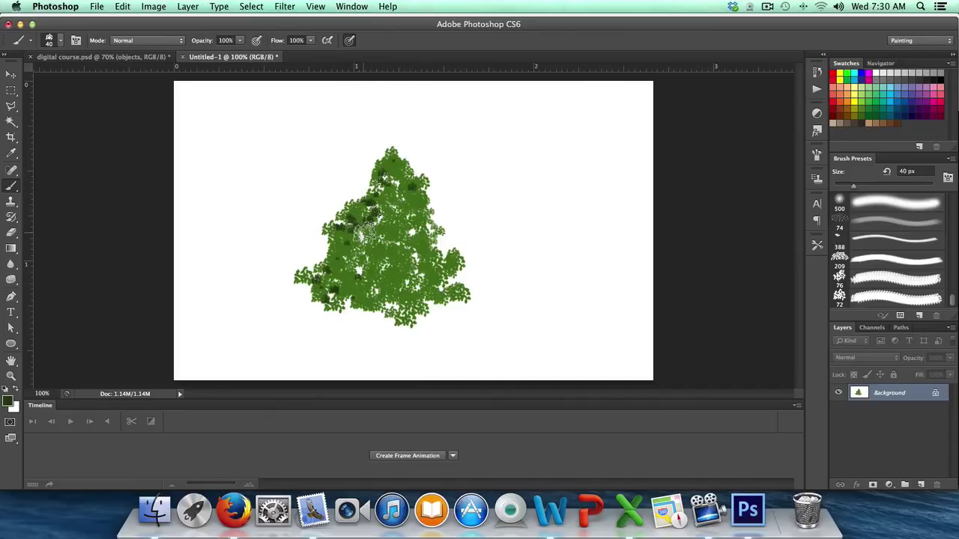
{"action": "mouse_move", "coordinate": [404, 291]}
{"action": "left_mouse_down"}
{"action": "mouse_move", "coordinate": [361, 301]}
{"action": "mouse_move", "coordinate": [401, 311]}
{"action": "mouse_move", "coordinate": [398, 319]}
{"action": "mouse_move", "coordinate": [459, 290]}
{"action": "mouse_move", "coordinate": [451, 266]}
{"action": "mouse_move", "coordinate": [425, 253]}
{"action": "mouse_move", "coordinate": [427, 227]}
{"action": "mouse_move", "coordinate": [433, 239]}
{"action": "mouse_move", "coordinate": [424, 219]}
{"action": "mouse_move", "coordinate": [382, 258]}
{"action": "mouse_move", "coordinate": [409, 264]}
{"action": "mouse_move", "coordinate": [402, 283]}
{"action": "mouse_move", "coordinate": [357, 260]}
{"action": "mouse_move", "coordinate": [397, 250]}
{"action": "mouse_move", "coordinate": [392, 229]}
{"action": "mouse_move", "coordinate": [406, 204]}
{"action": "mouse_move", "coordinate": [393, 201]}
{"action": "mouse_move", "coordinate": [399, 161]}
{"action": "mouse_move", "coordinate": [419, 197]}
{"action": "mouse_move", "coordinate": [364, 258]}
{"action": "mouse_move", "coordinate": [343, 266]}
{"action": "mouse_move", "coordinate": [377, 292]}
{"action": "left_mouse_up"}
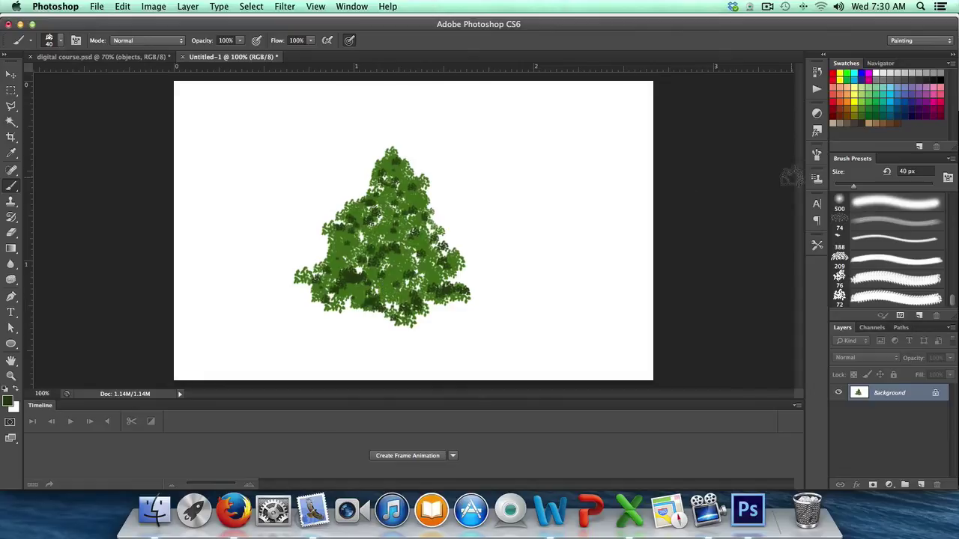
{"action": "left_click", "coordinate": [817, 154]}
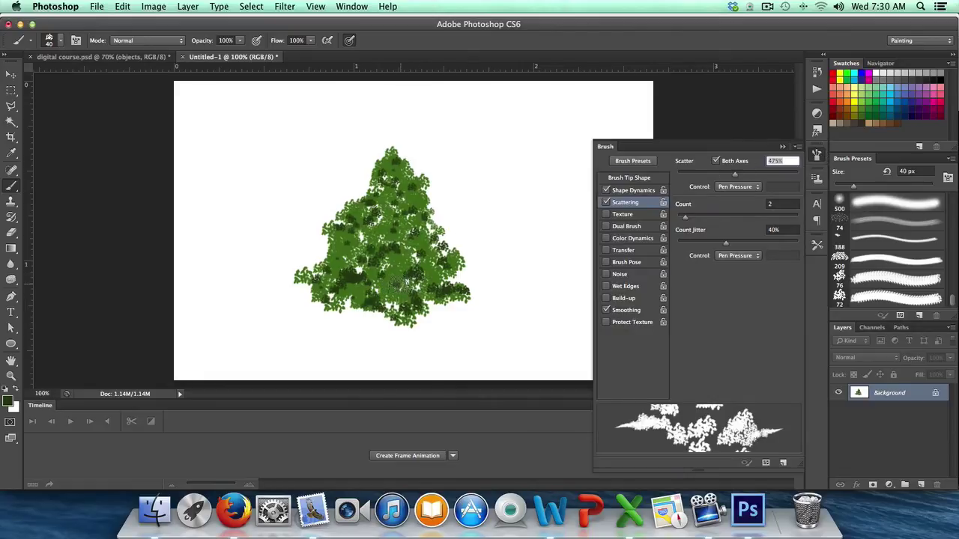
{"action": "left_click", "coordinate": [781, 147]}
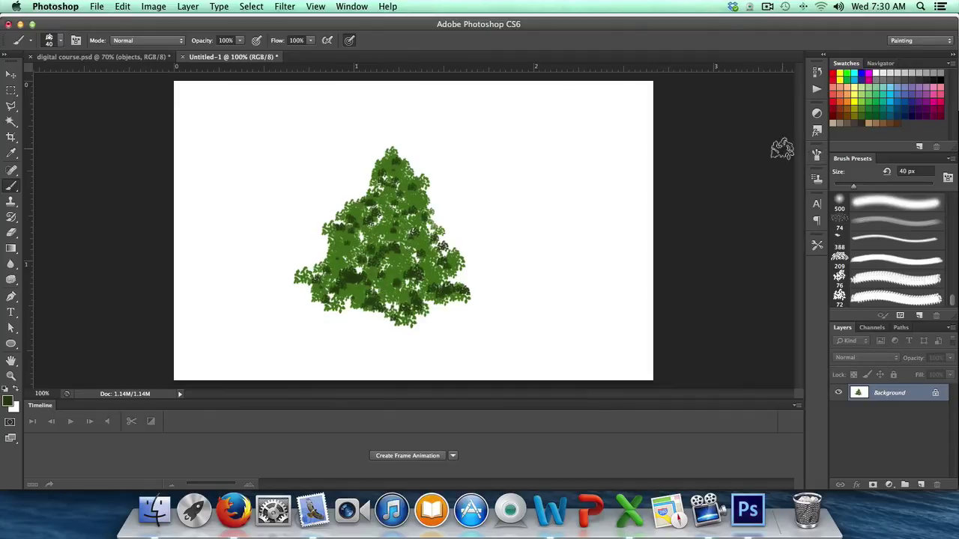
{"action": "mouse_move", "coordinate": [352, 291]}
{"action": "left_mouse_down"}
{"action": "mouse_move", "coordinate": [319, 272]}
{"action": "mouse_move", "coordinate": [339, 263]}
{"action": "mouse_move", "coordinate": [360, 238]}
{"action": "left_mouse_up"}
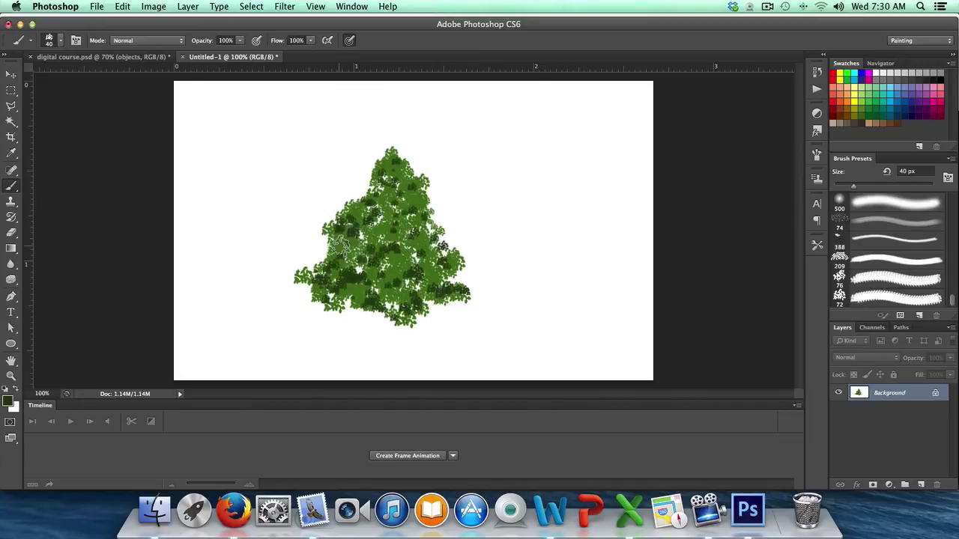
{"action": "mouse_move", "coordinate": [371, 298]}
{"action": "left_mouse_down"}
{"action": "mouse_move", "coordinate": [381, 253]}
{"action": "mouse_move", "coordinate": [374, 210]}
{"action": "mouse_move", "coordinate": [388, 170]}
{"action": "mouse_move", "coordinate": [399, 178]}
{"action": "left_mouse_up"}
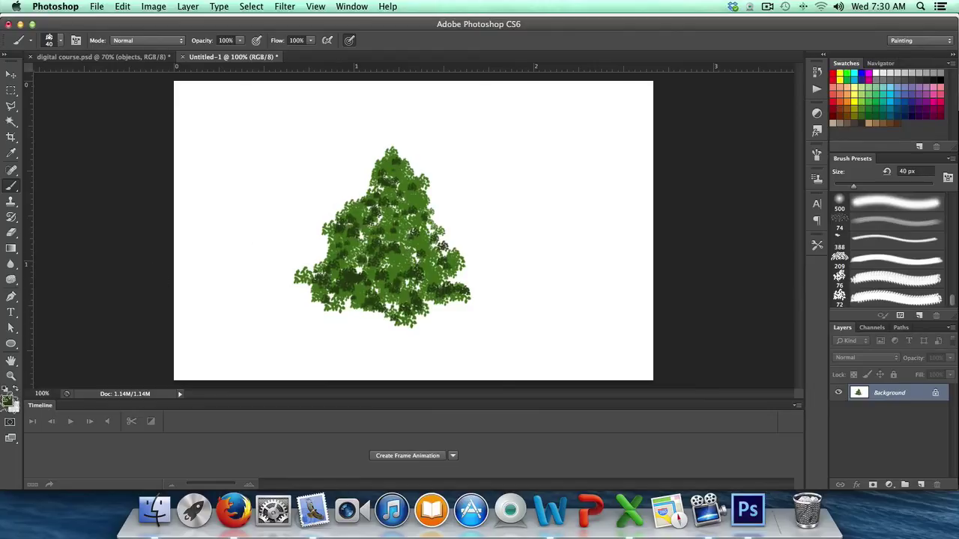
Set the foreground to light green 659933 and dab highlights across the canopy
{"action": "left_click", "coordinate": [7, 398]}
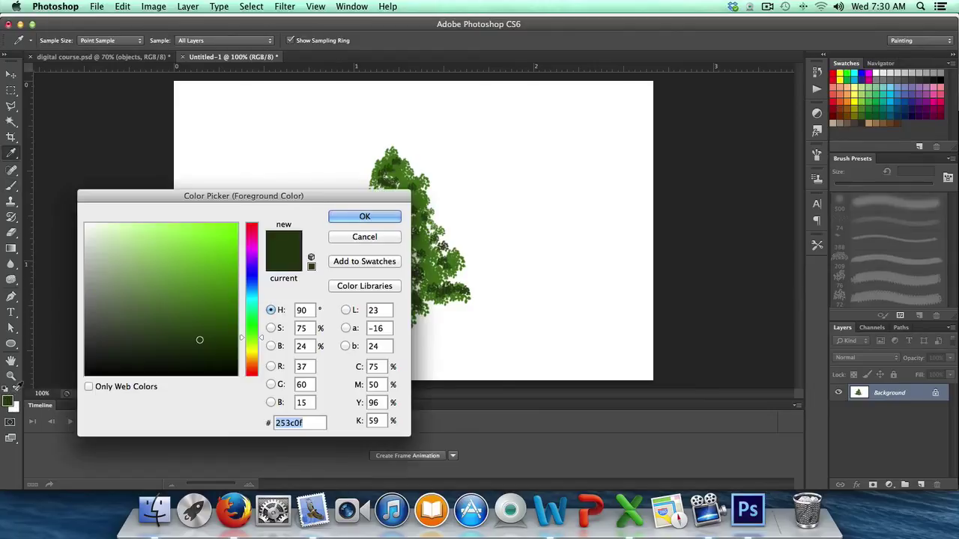
{"action": "left_click", "coordinate": [186, 284]}
{"action": "left_click", "coordinate": [335, 218]}
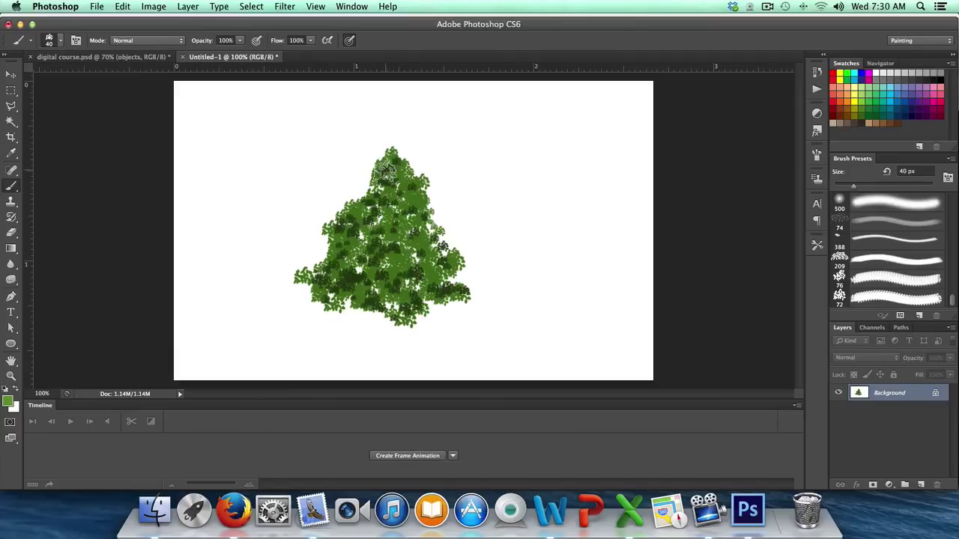
{"action": "mouse_move", "coordinate": [378, 190]}
{"action": "left_mouse_down"}
{"action": "mouse_move", "coordinate": [354, 228]}
{"action": "mouse_move", "coordinate": [349, 219]}
{"action": "mouse_move", "coordinate": [347, 236]}
{"action": "left_mouse_up"}
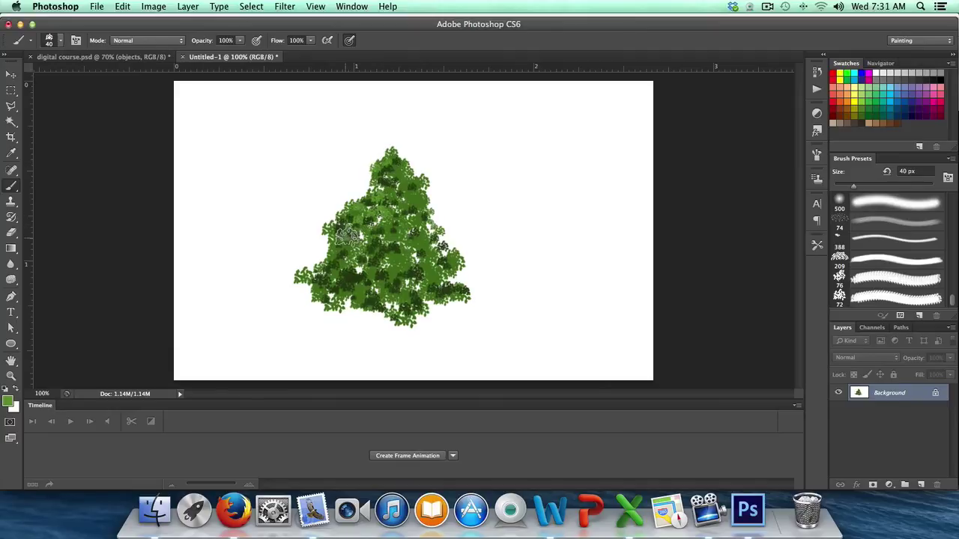
Switch to yellow-green 9aa740 and paint highlights on the tree top and upper-right edge
{"action": "left_click", "coordinate": [8, 402]}
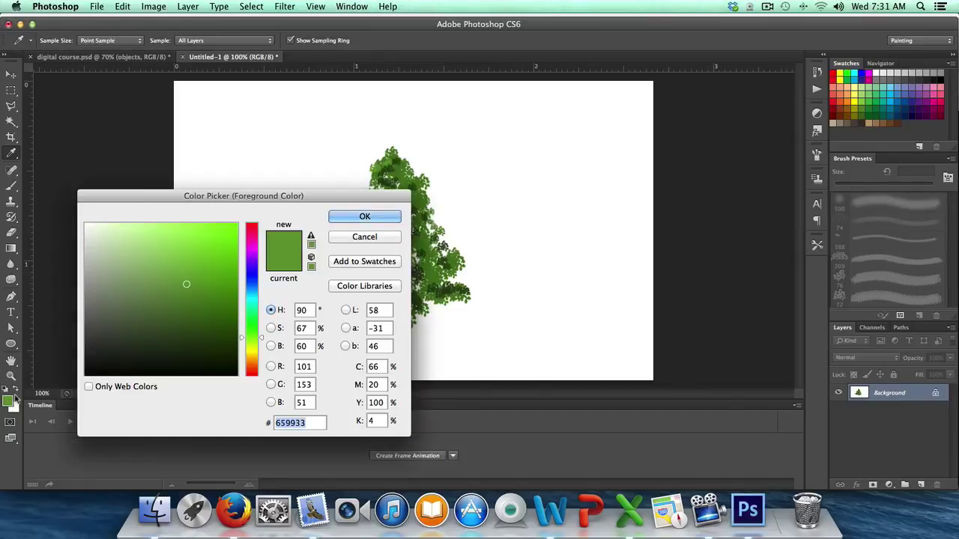
{"action": "left_click", "coordinate": [251, 346]}
{"action": "left_click", "coordinate": [179, 276]}
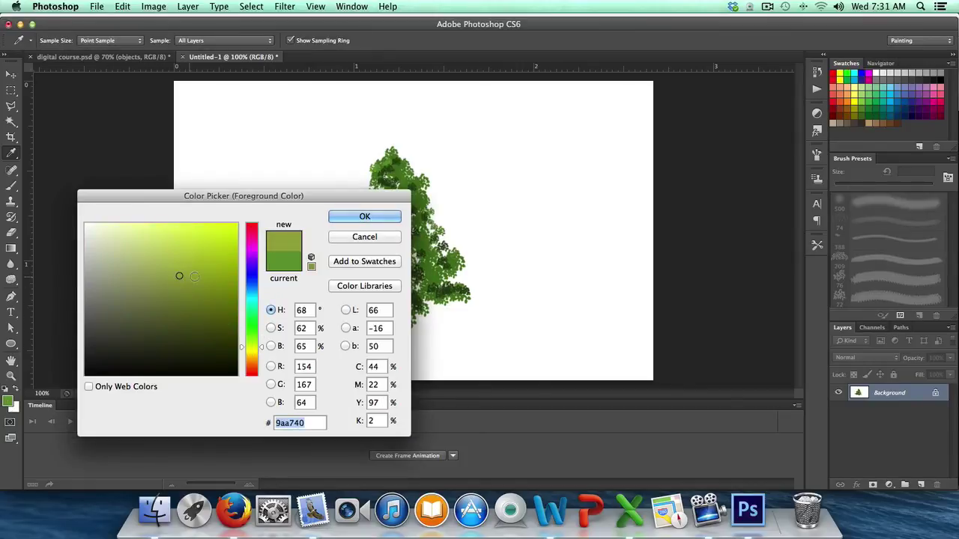
{"action": "left_click", "coordinate": [364, 217]}
{"action": "mouse_move", "coordinate": [378, 172]}
{"action": "left_mouse_down"}
{"action": "mouse_move", "coordinate": [383, 166]}
{"action": "mouse_move", "coordinate": [369, 204]}
{"action": "mouse_move", "coordinate": [335, 239]}
{"action": "mouse_move", "coordinate": [331, 264]}
{"action": "mouse_move", "coordinate": [315, 276]}
{"action": "mouse_move", "coordinate": [330, 295]}
{"action": "mouse_move", "coordinate": [343, 288]}
{"action": "left_mouse_up"}
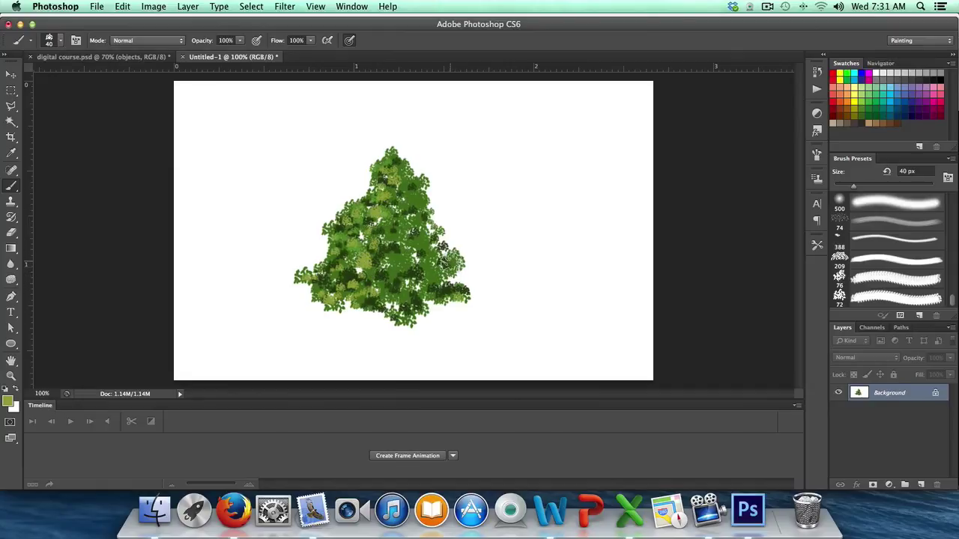
{"action": "mouse_move", "coordinate": [420, 217]}
{"action": "left_mouse_down"}
{"action": "mouse_move", "coordinate": [421, 183]}
{"action": "mouse_move", "coordinate": [395, 172]}
{"action": "mouse_move", "coordinate": [390, 157]}
{"action": "mouse_move", "coordinate": [402, 200]}
{"action": "left_mouse_up"}
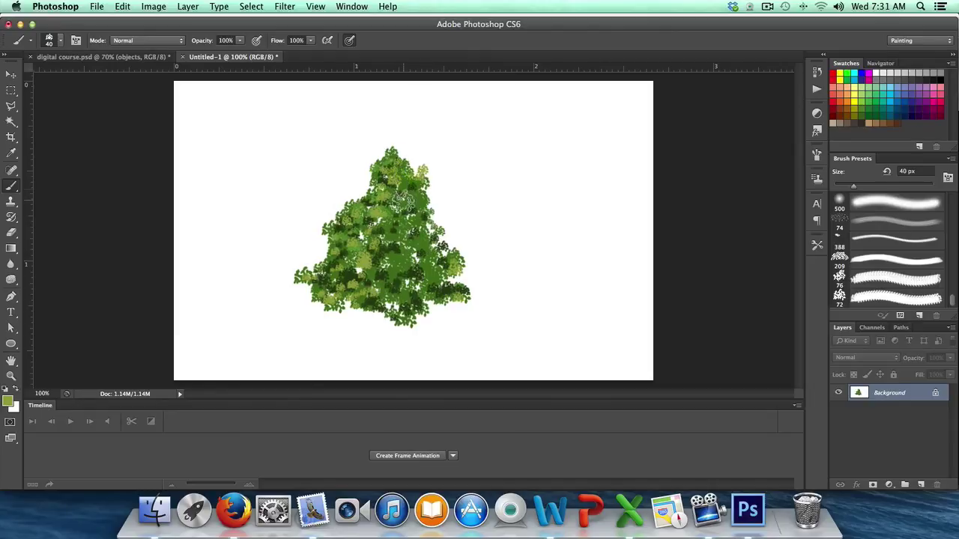
{"action": "left_click", "coordinate": [369, 335]}
Choose the 9 px hard round brush from the Brush Preset picker
{"action": "left_click", "coordinate": [62, 42]}
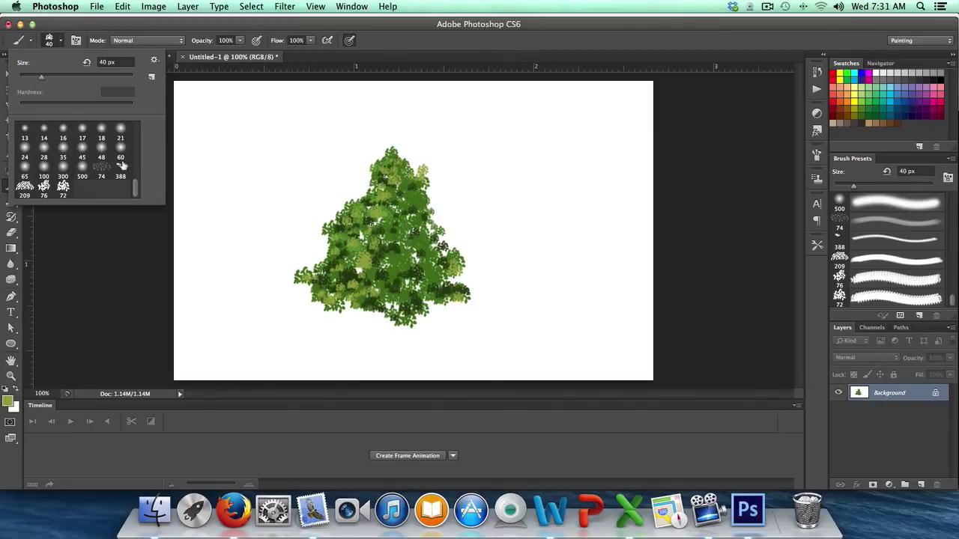
{"action": "left_click_drag", "start_coordinate": [136, 186], "coordinate": [136, 158]}
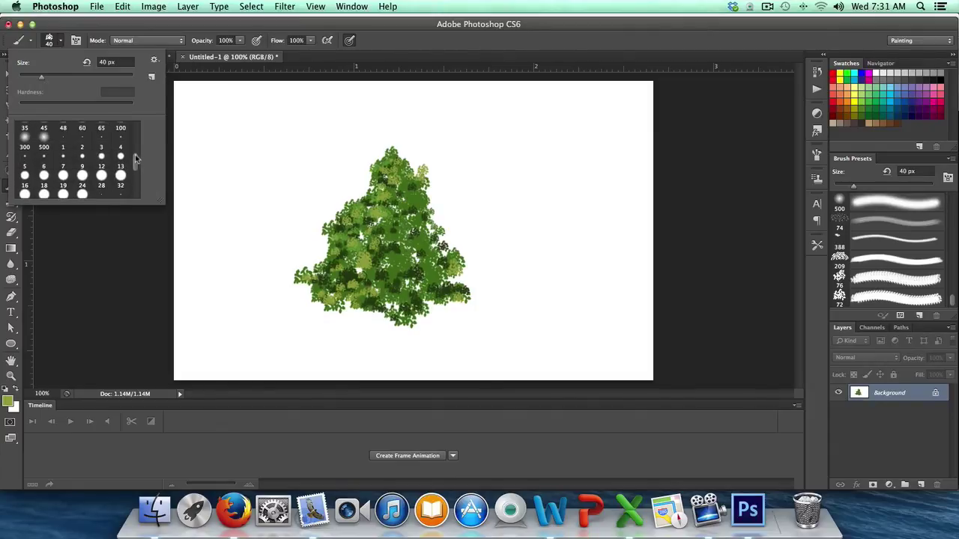
{"action": "left_click", "coordinate": [81, 157]}
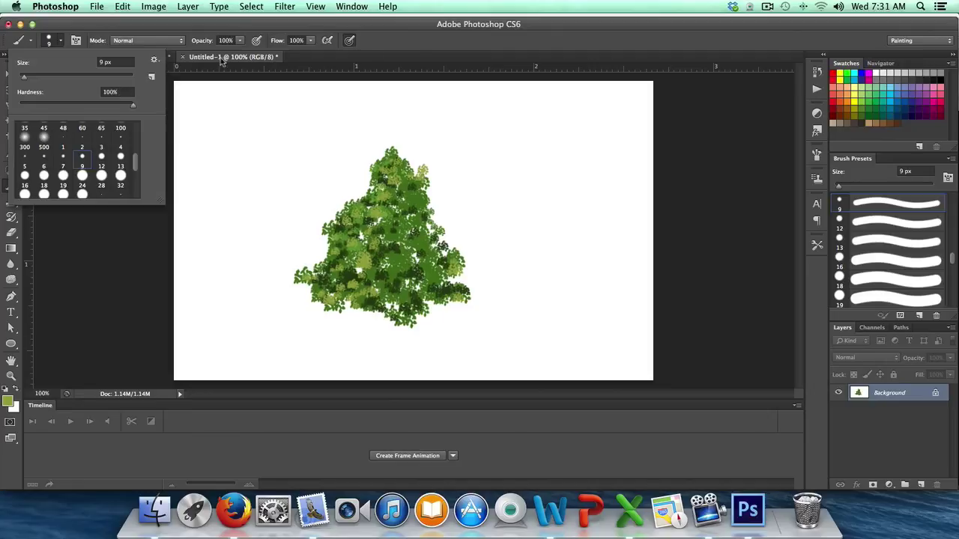
{"action": "left_click", "coordinate": [419, 46]}
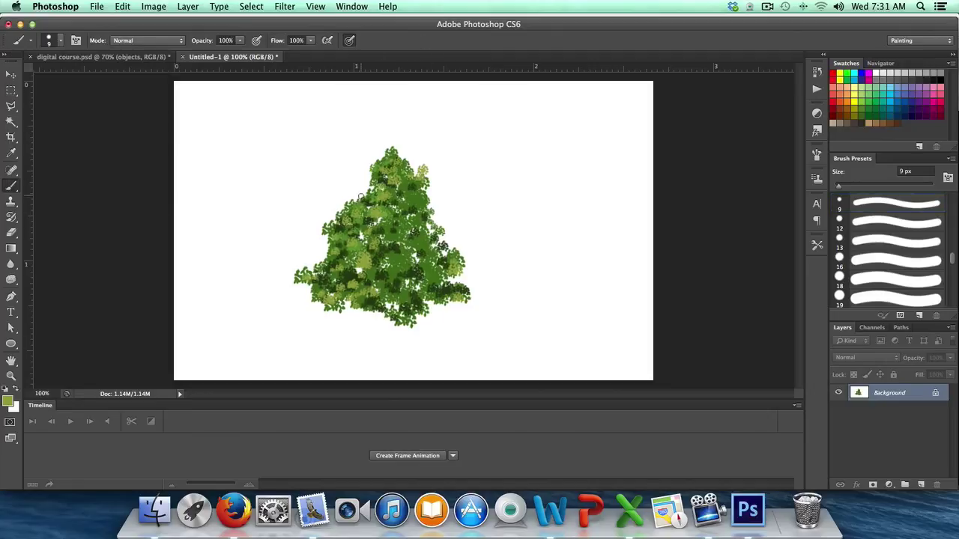
Set the foreground colour to a dark olive-brown for the trunk
{"action": "left_click", "coordinate": [9, 402]}
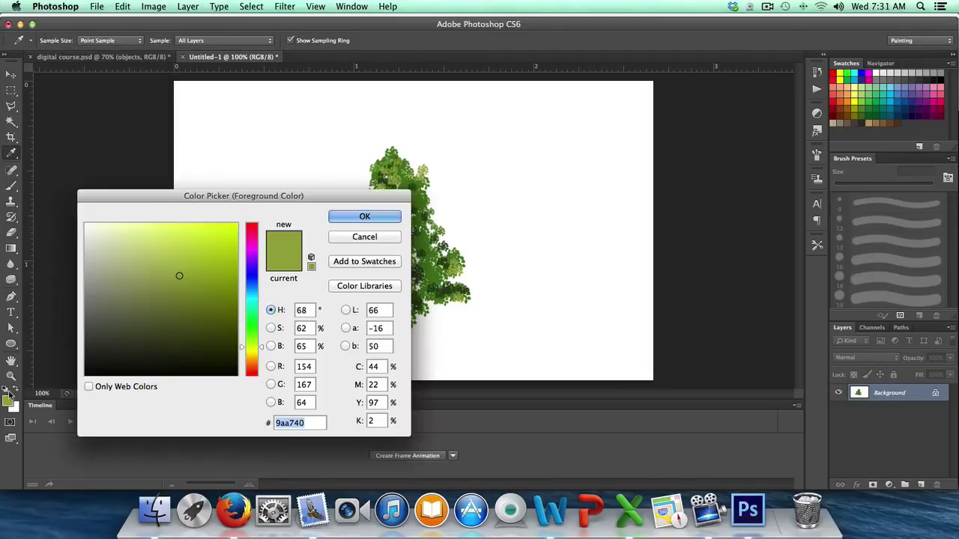
{"action": "left_click", "coordinate": [245, 354]}
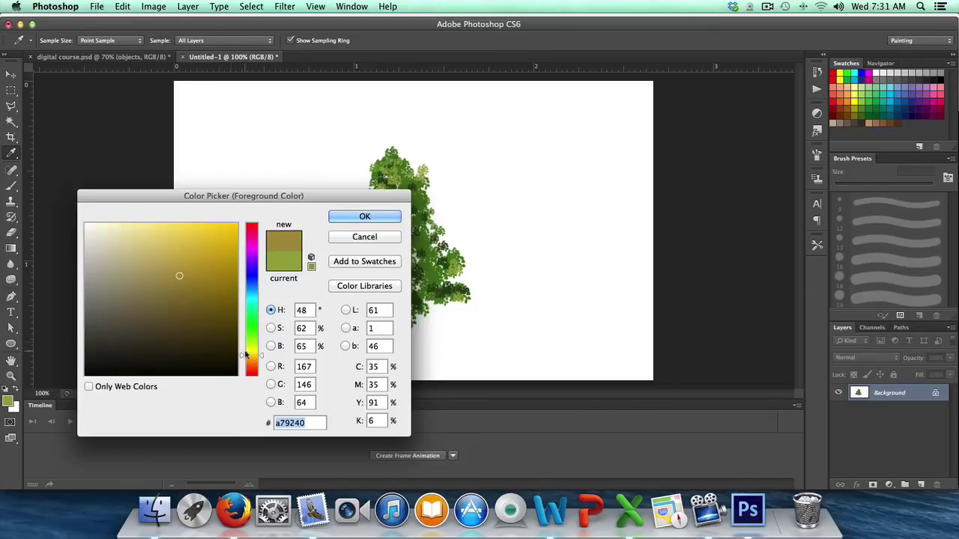
{"action": "left_click", "coordinate": [145, 320]}
{"action": "left_click", "coordinate": [361, 218]}
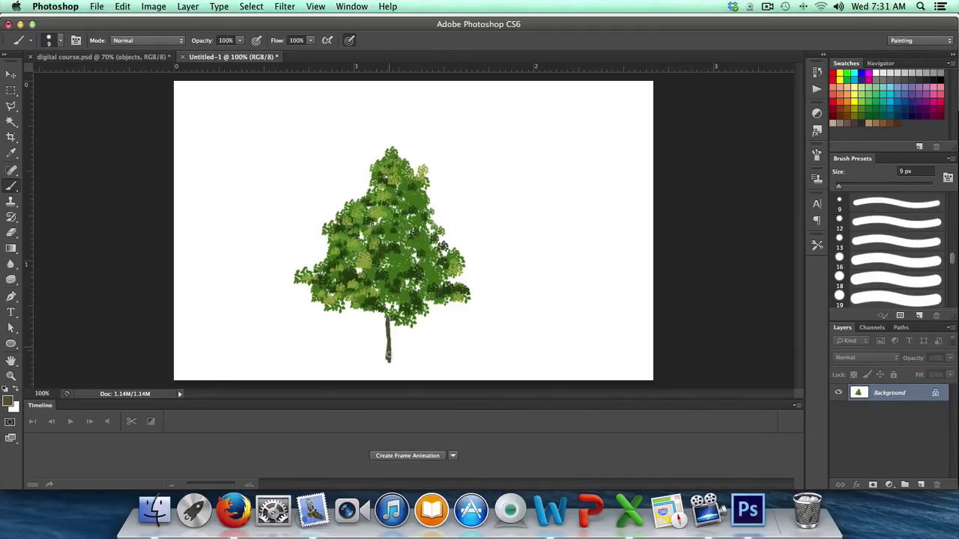
Paint a thicker brown trunk down from the base of the canopy
{"action": "left_click_drag", "start_coordinate": [388, 358], "coordinate": [386, 330]}
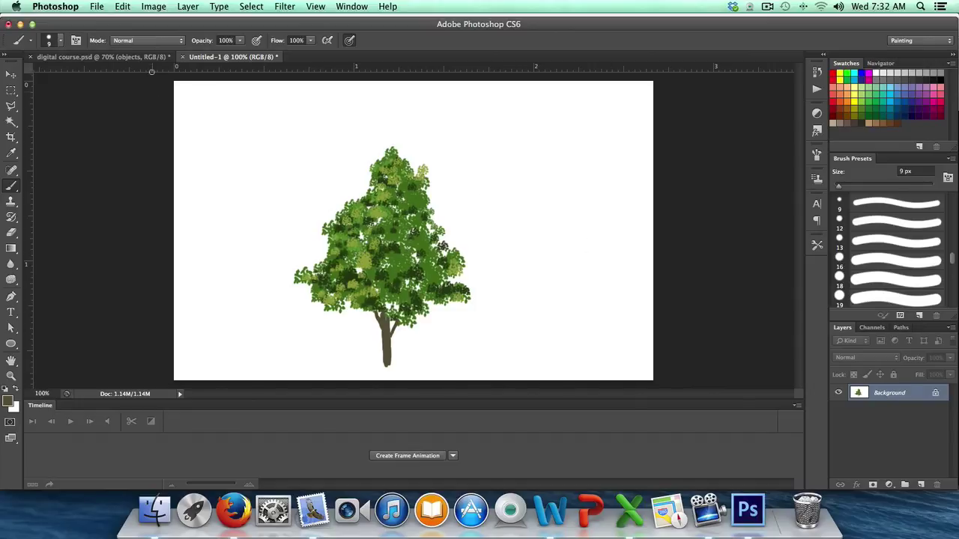
Switch to the digital course.psd landscape painting
{"action": "left_click", "coordinate": [127, 59]}
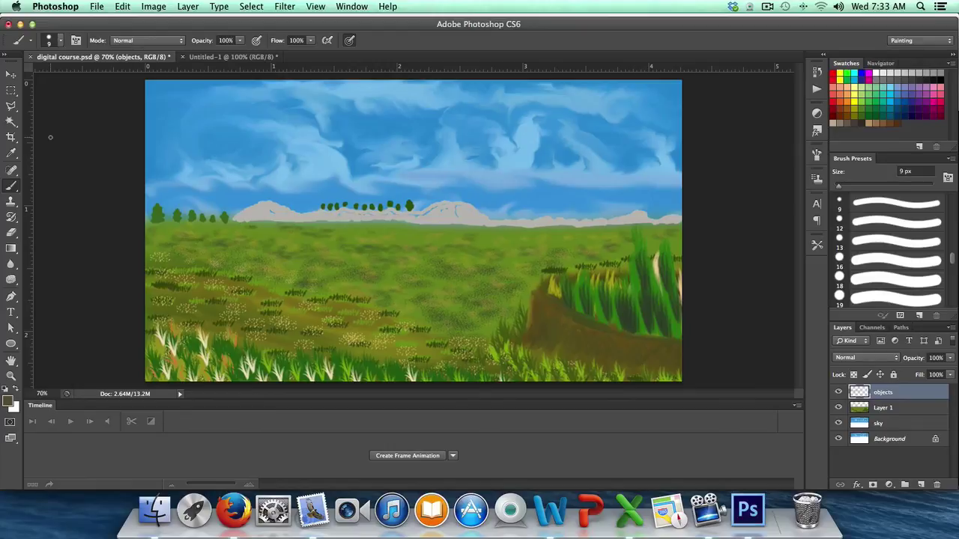
Go back to the Untitled-1 document with the finished tree and brown trunk
{"action": "left_click", "coordinate": [201, 58]}
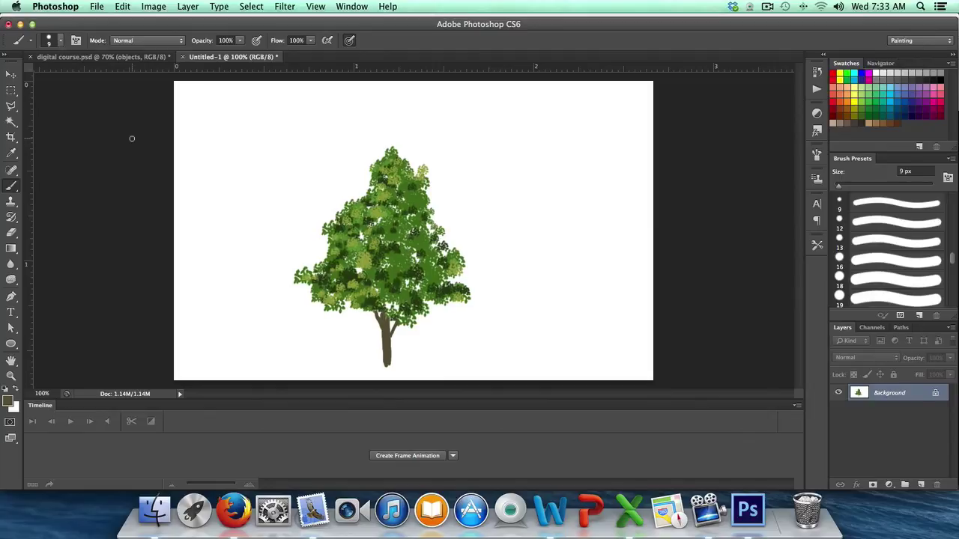